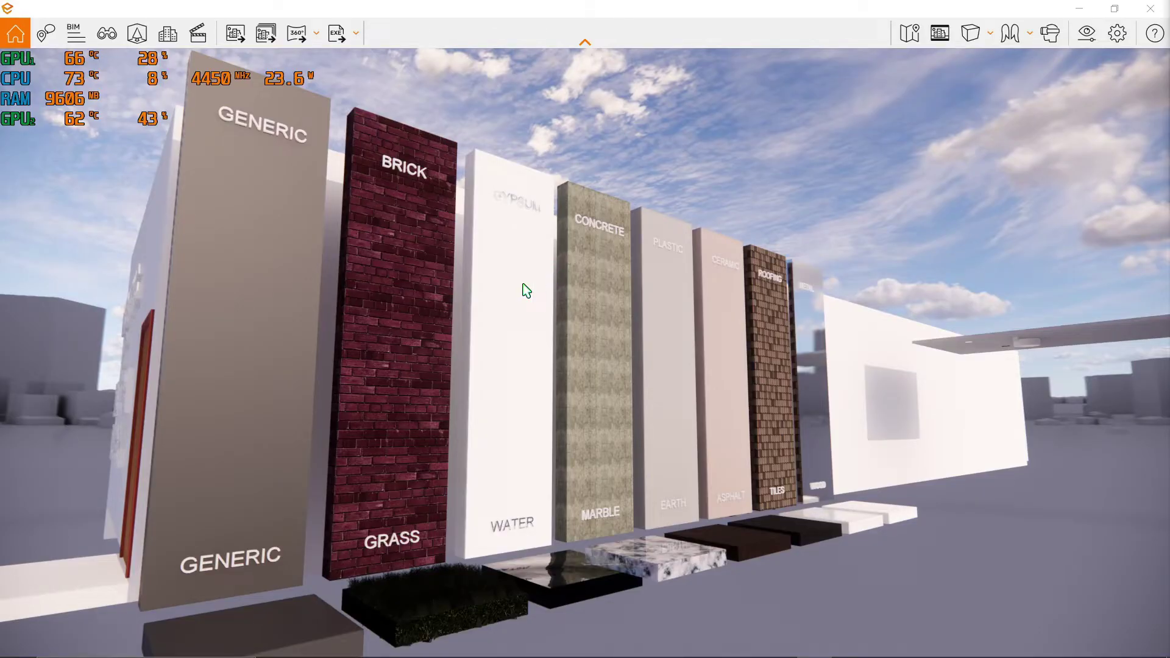
Step: Open the sky options of the visual settings
drag(305, 346, 634, 359)
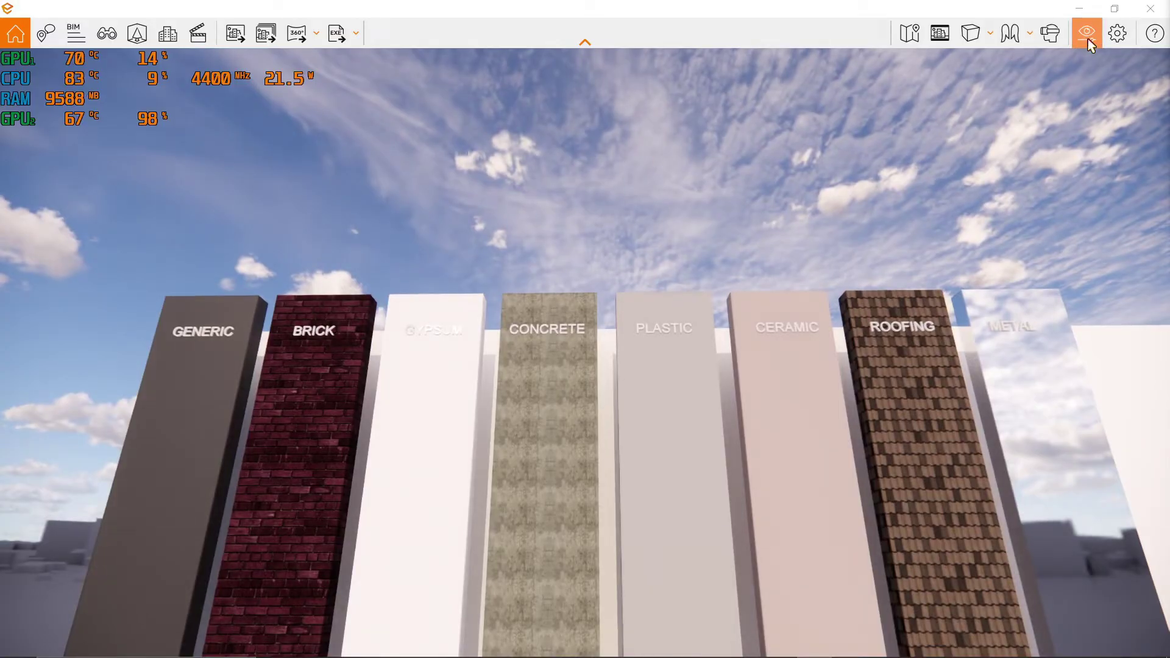
click(1087, 34)
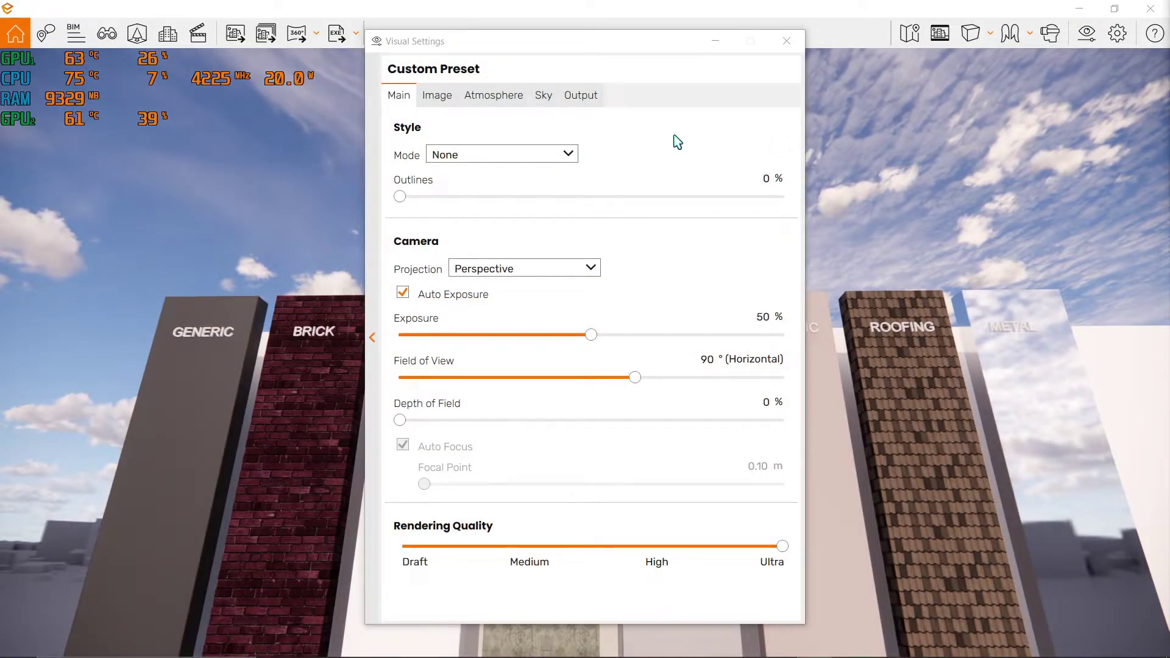
click(543, 98)
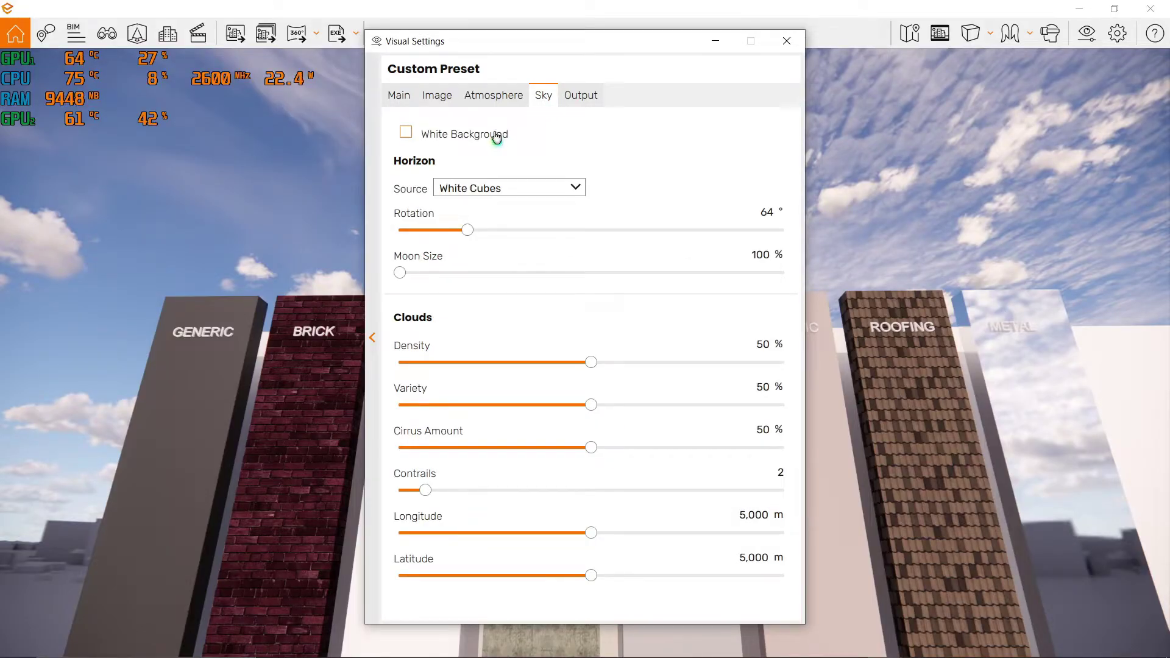
Step: Try the Desert and Forest horizon sources with the white background on, and turn the white background off again
click(493, 137)
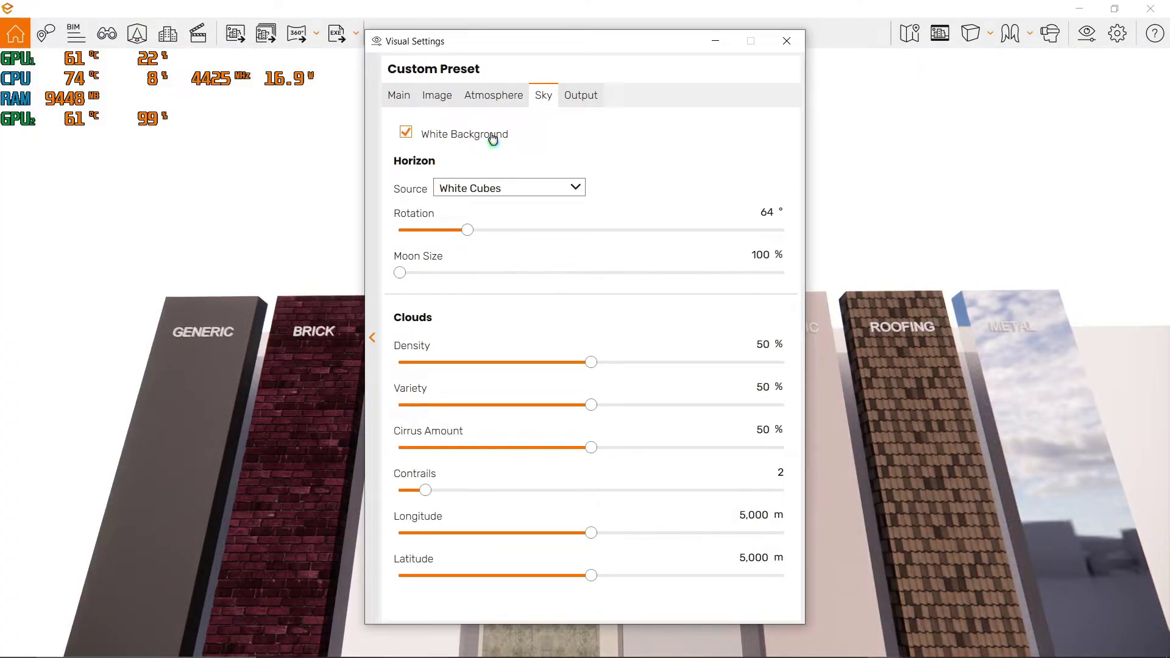
click(523, 200)
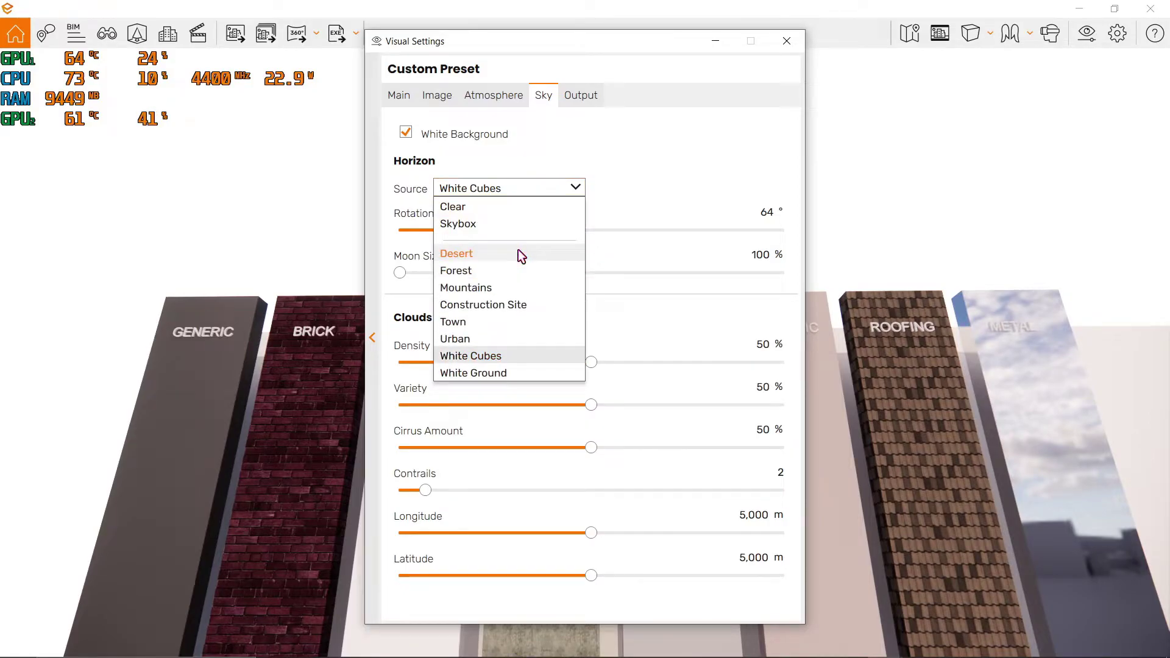
click(518, 253)
click(536, 190)
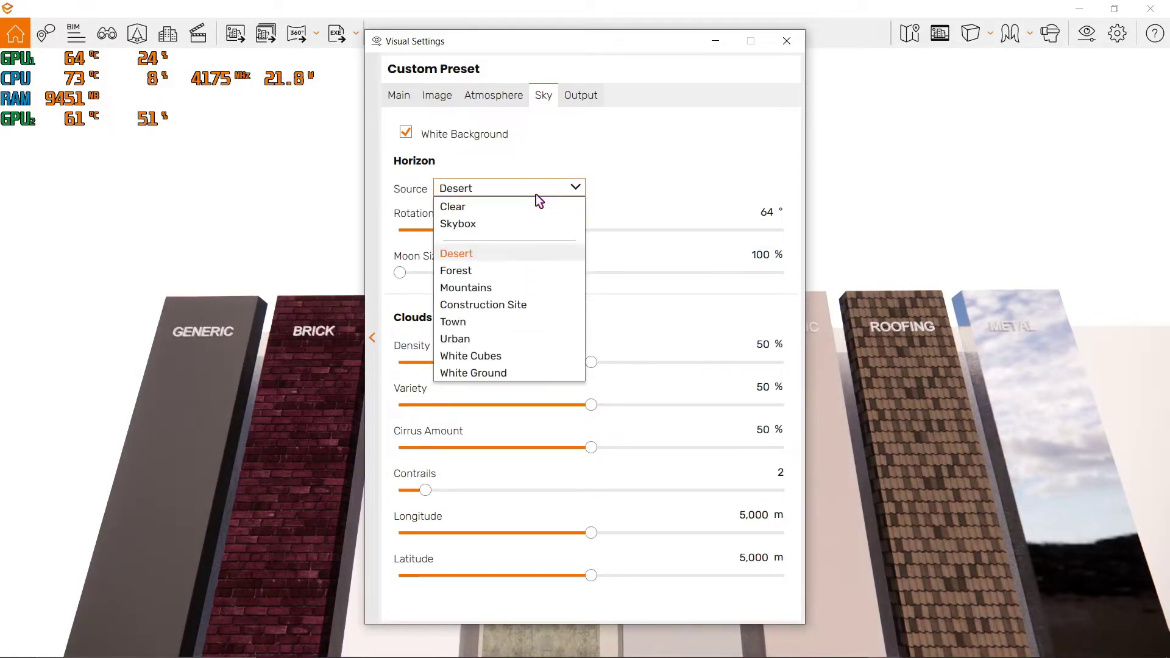
click(503, 271)
click(488, 136)
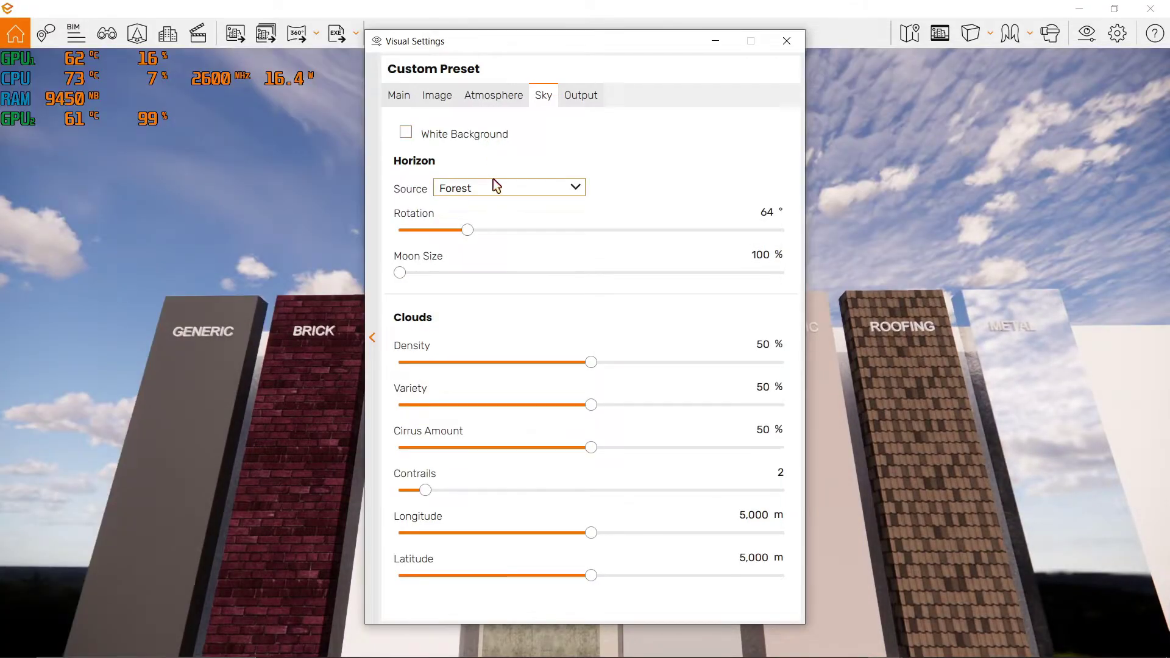
Step: Try the Desert and Forest horizons without the white background and set the source back to White Cubes
click(497, 186)
click(497, 254)
click(512, 188)
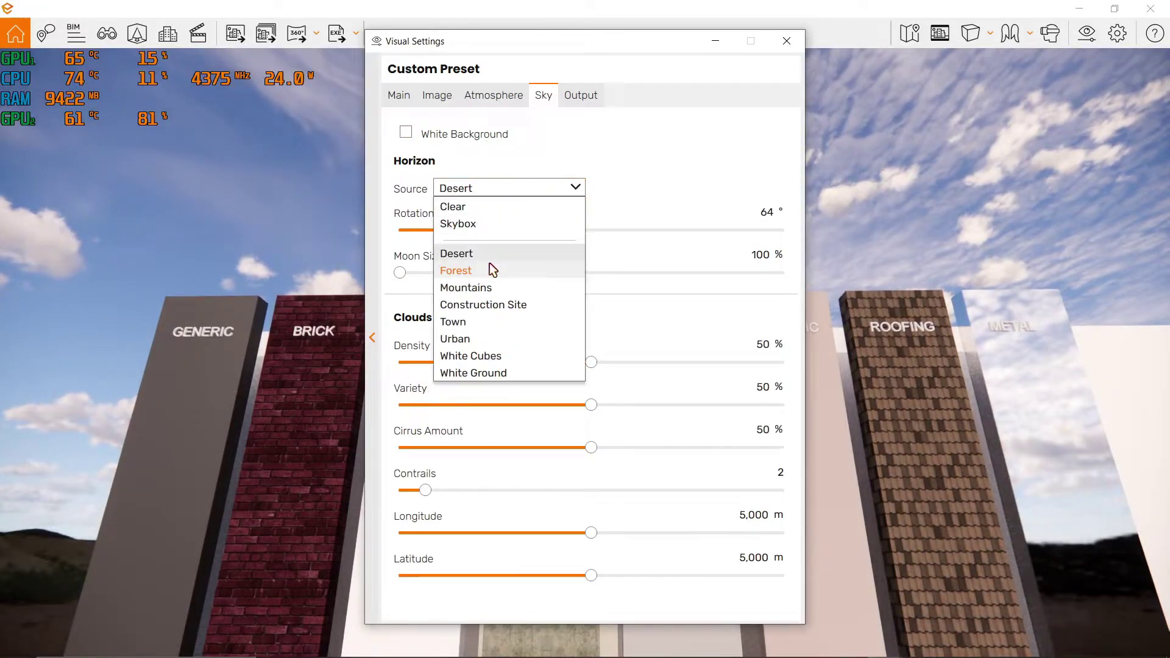
click(492, 270)
click(523, 188)
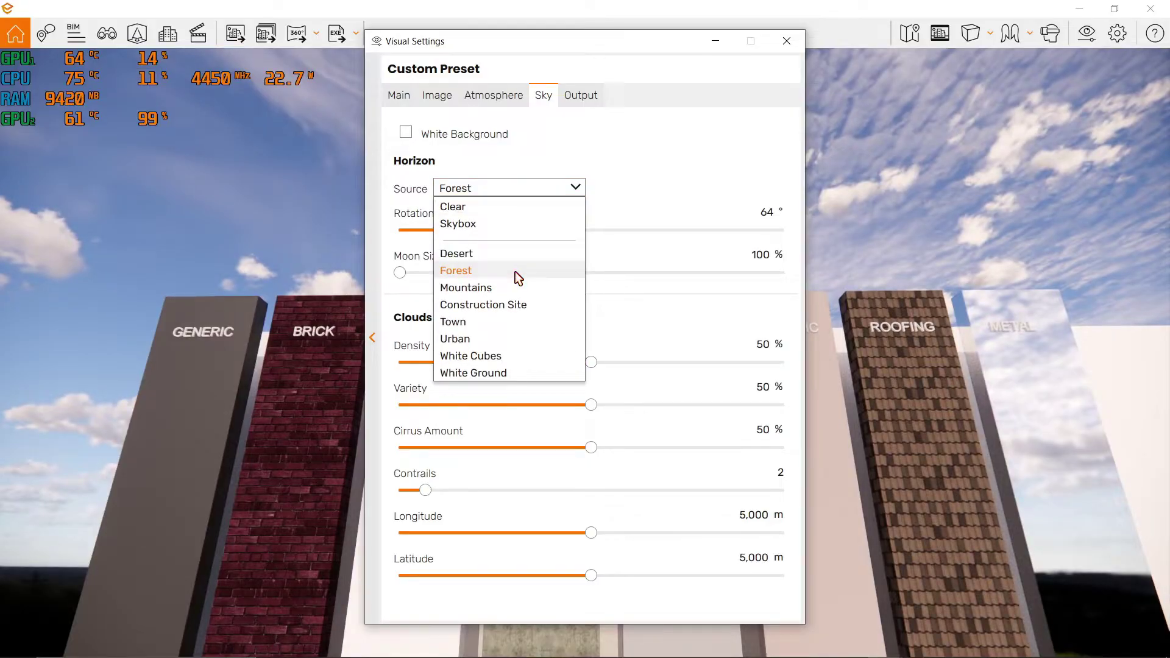
click(504, 357)
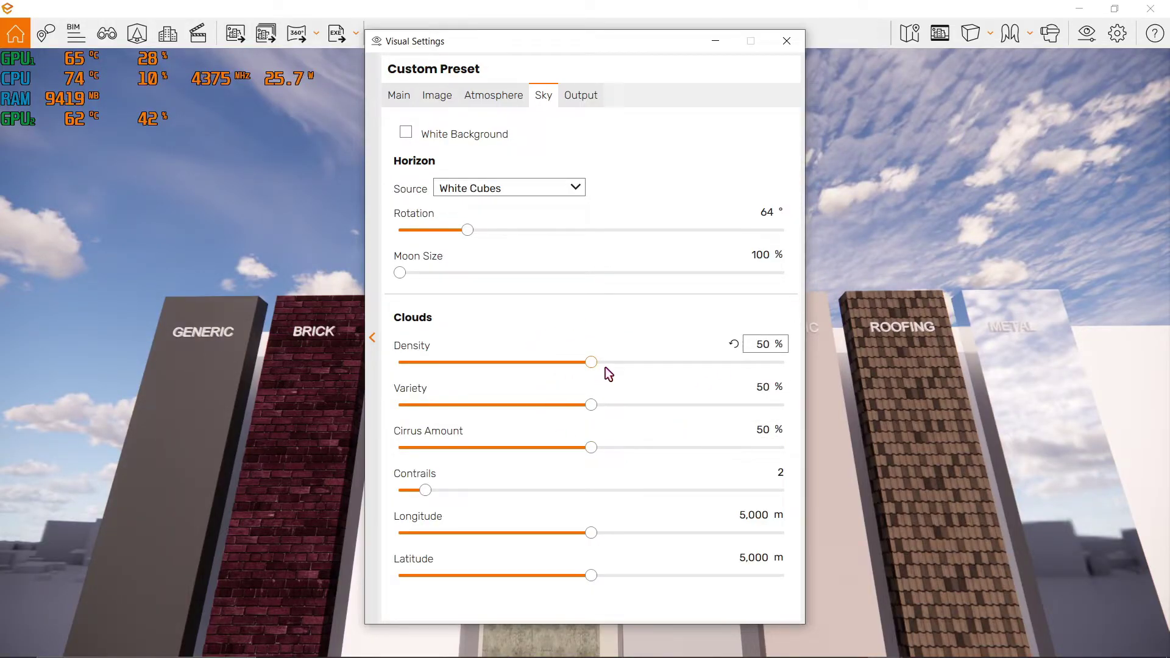
Step: Try a cloud density of 46% and a variety of 79%, and reset both to their defaults
drag(593, 363, 709, 426)
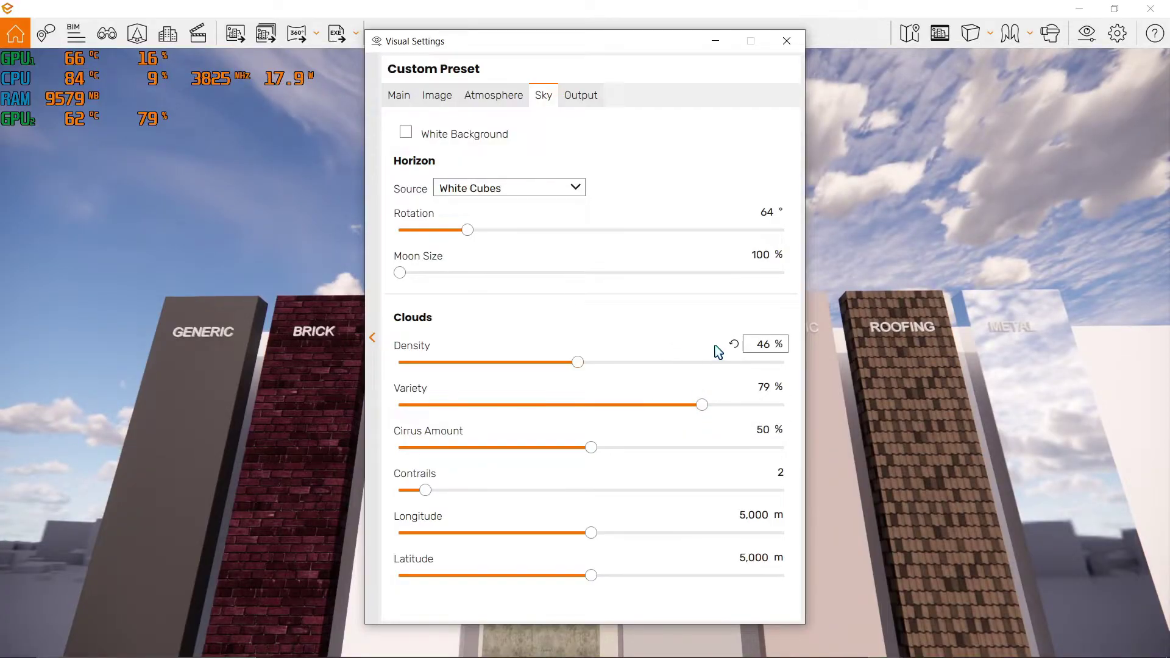
click(733, 345)
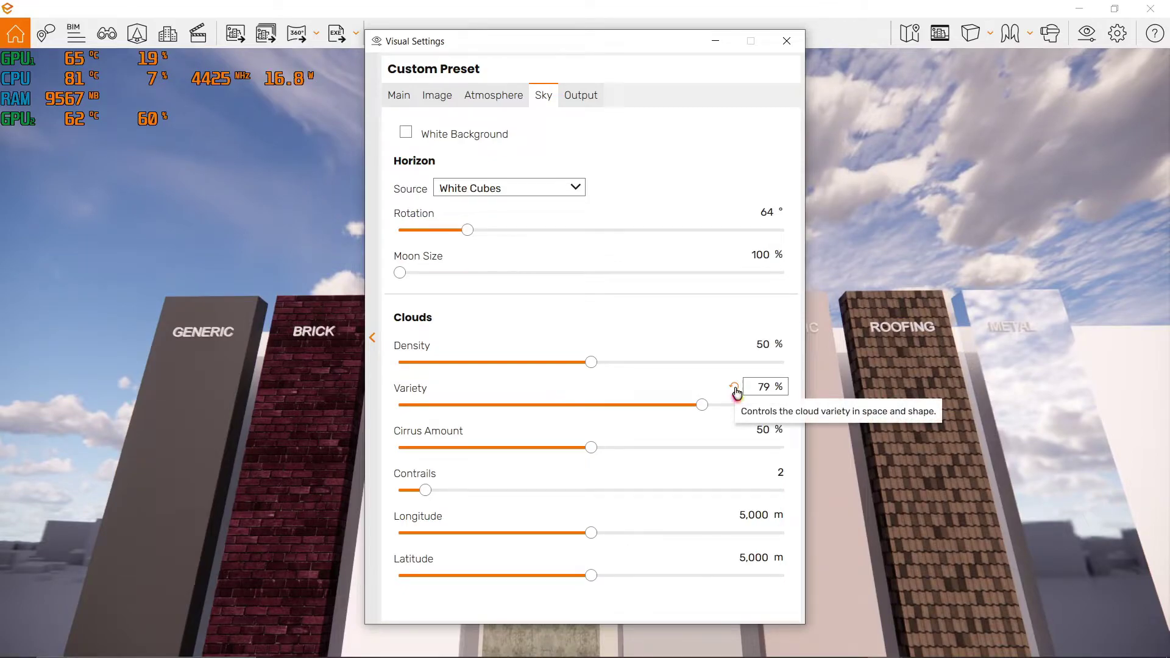
click(735, 389)
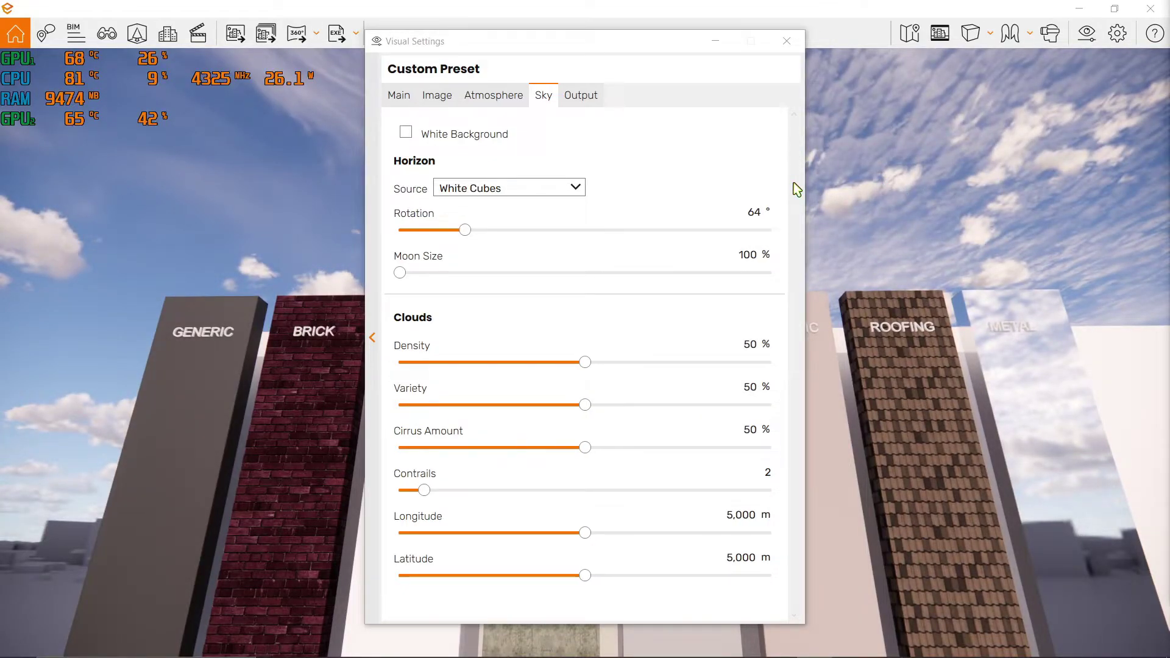
Step: Set the horizon source to Skybox and open the file selection for loading a skybox
click(529, 189)
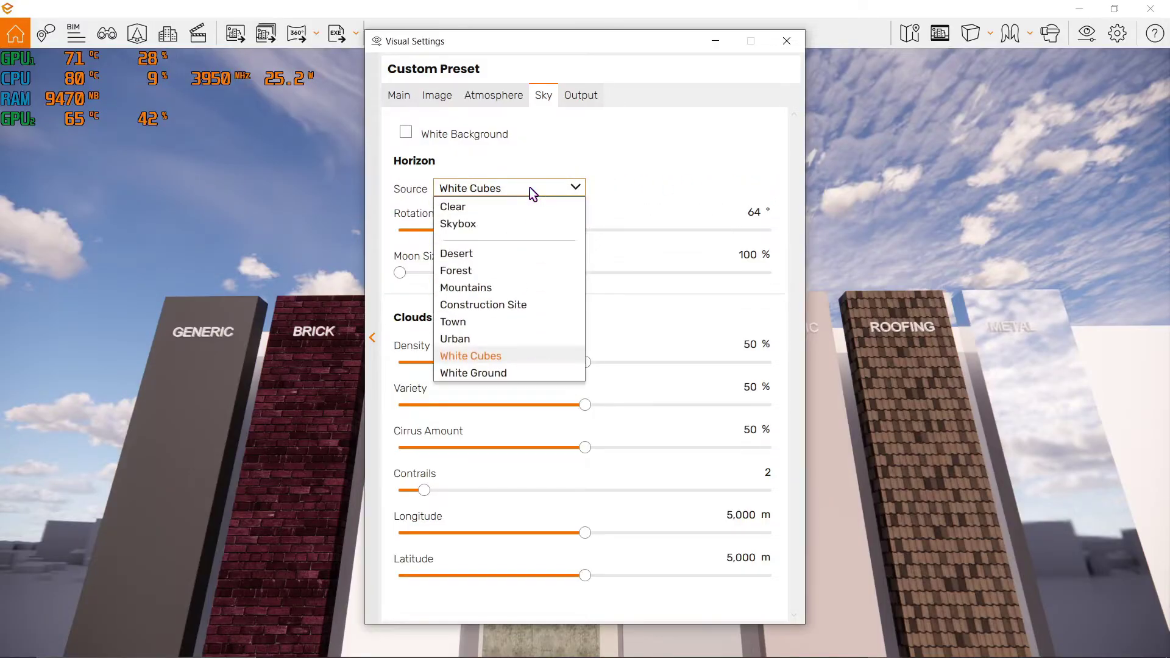
click(496, 227)
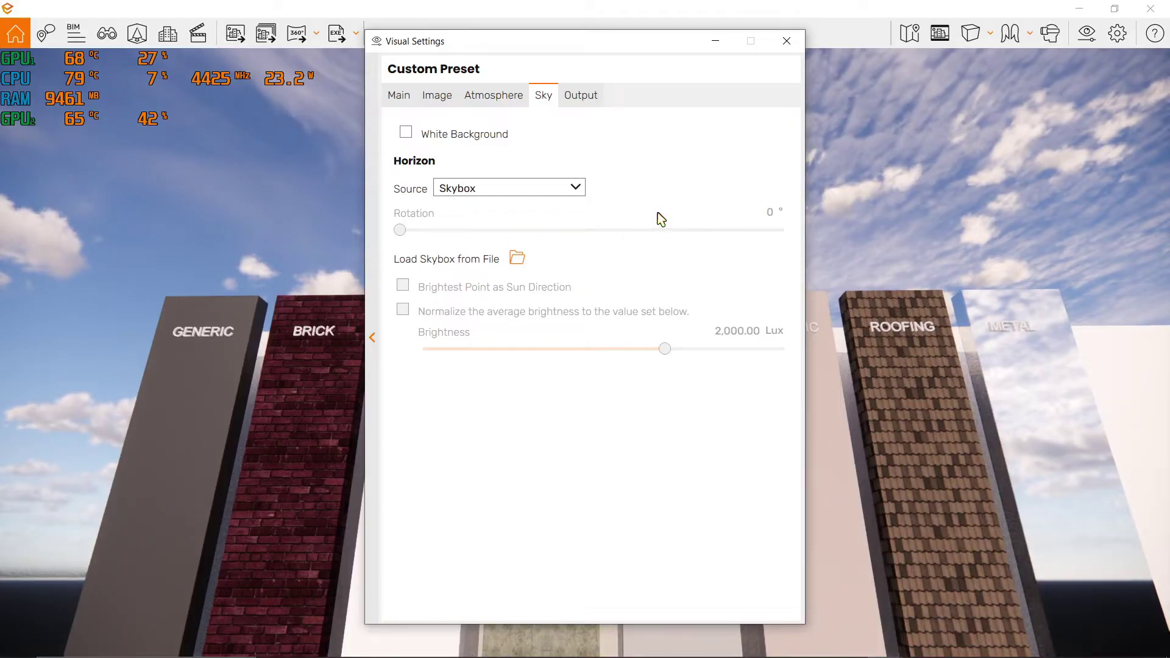
click(517, 260)
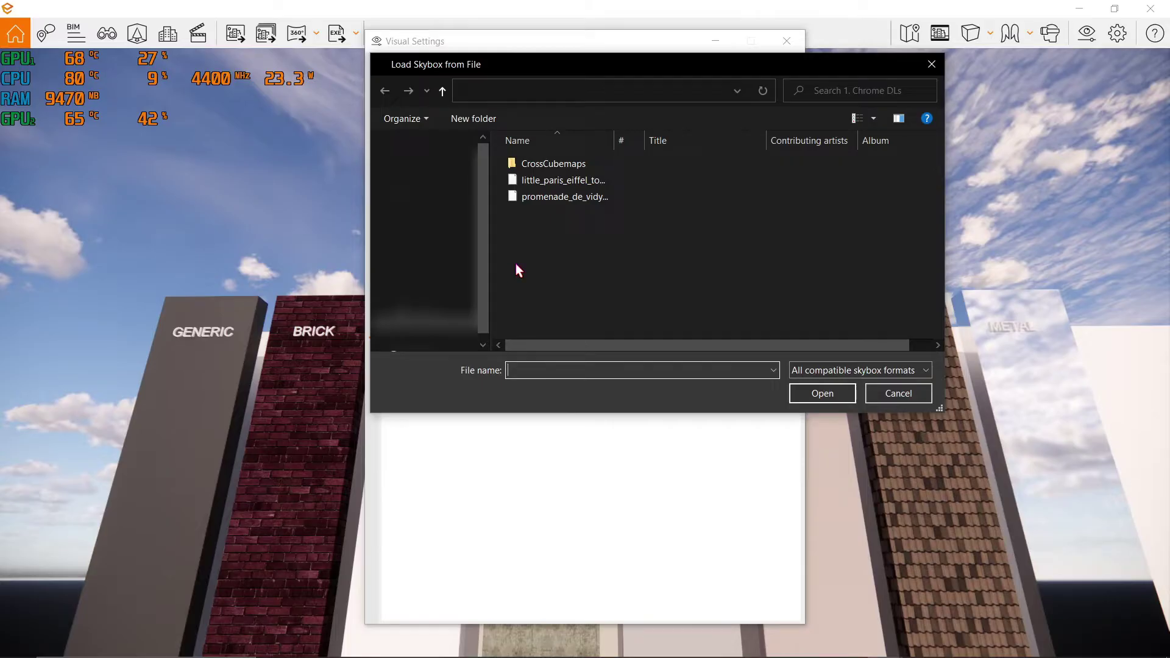
Step: Add the Type column to the file list and move it directly beside the Name column
right_click(697, 145)
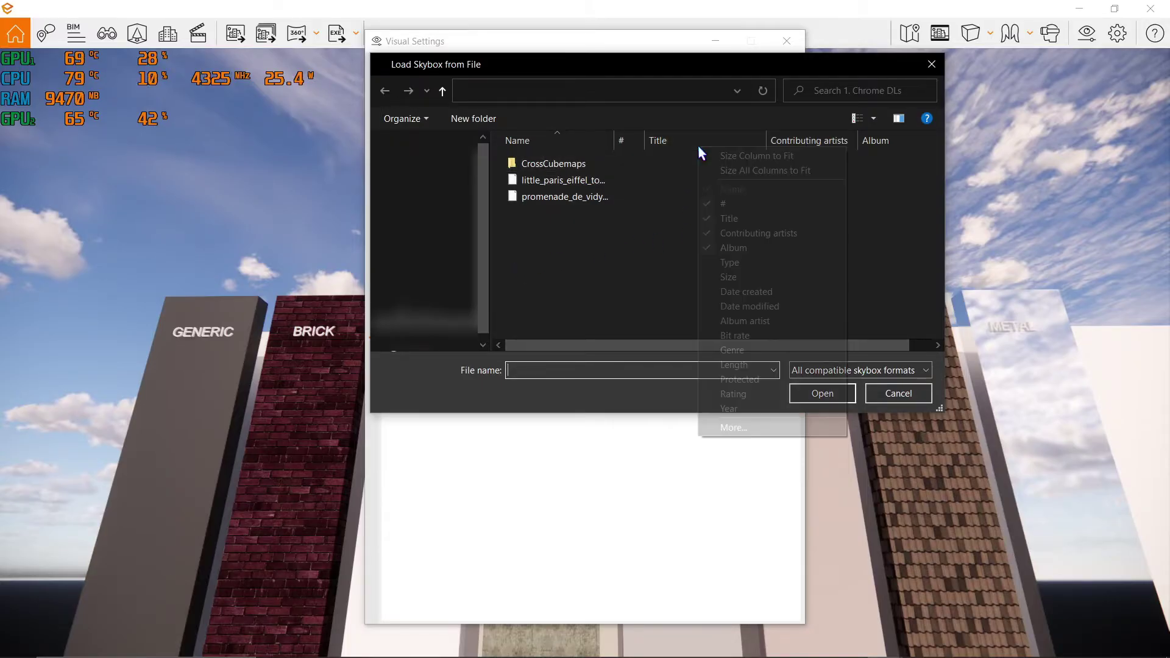
click(737, 261)
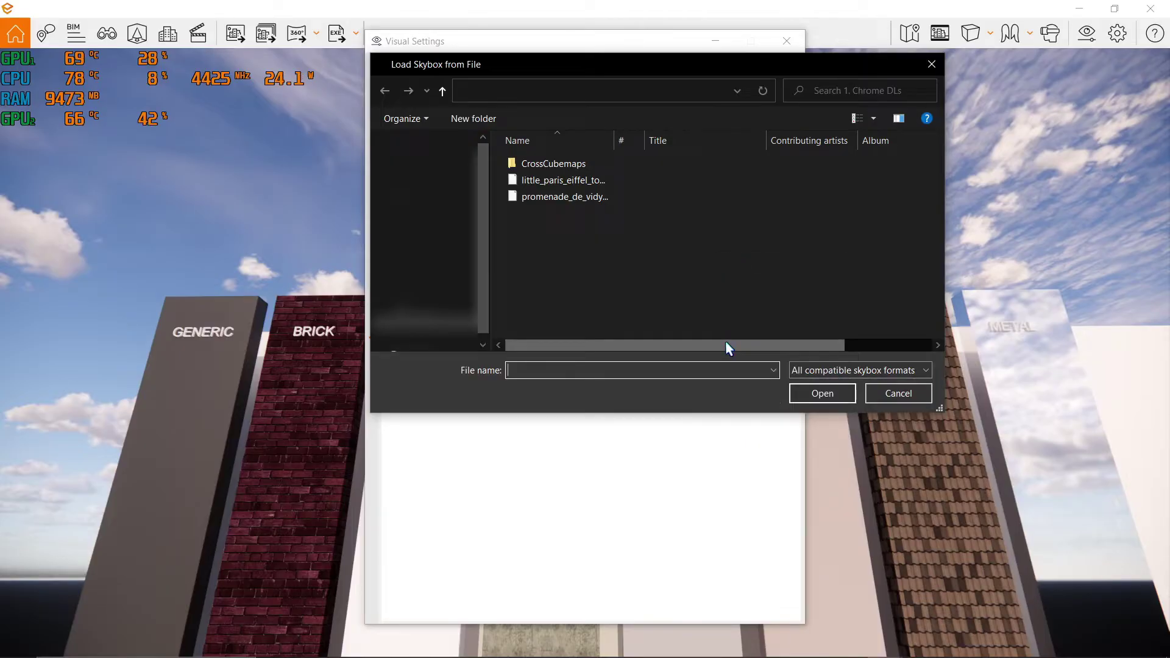
drag(725, 342, 818, 345)
drag(877, 147, 523, 154)
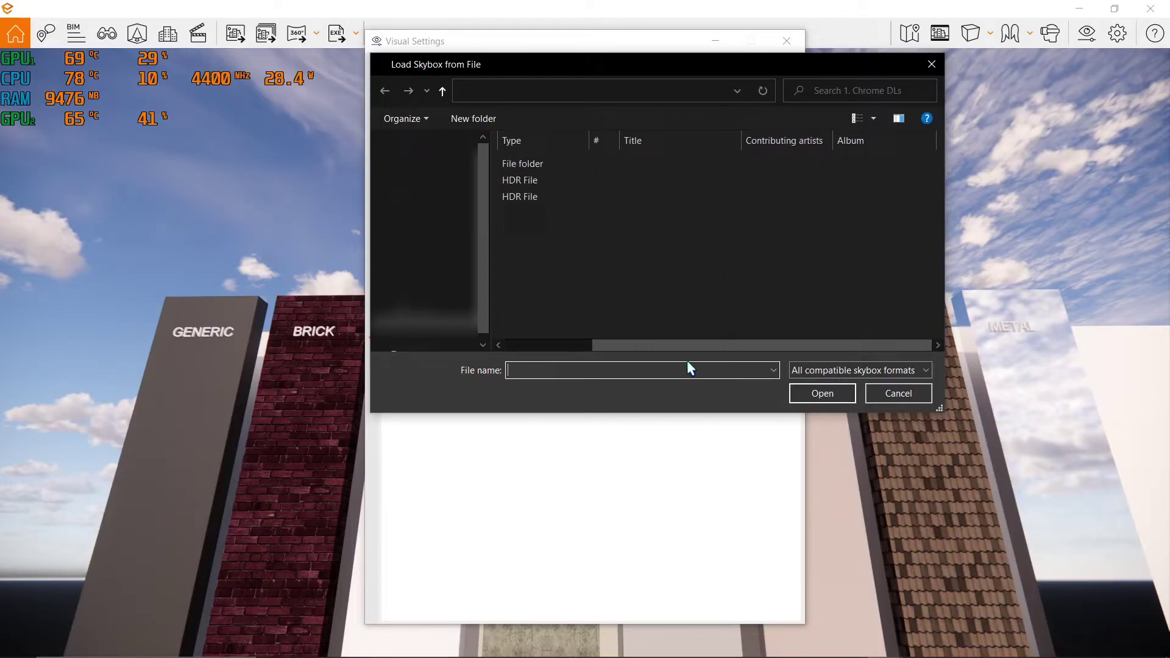
drag(683, 345, 571, 300)
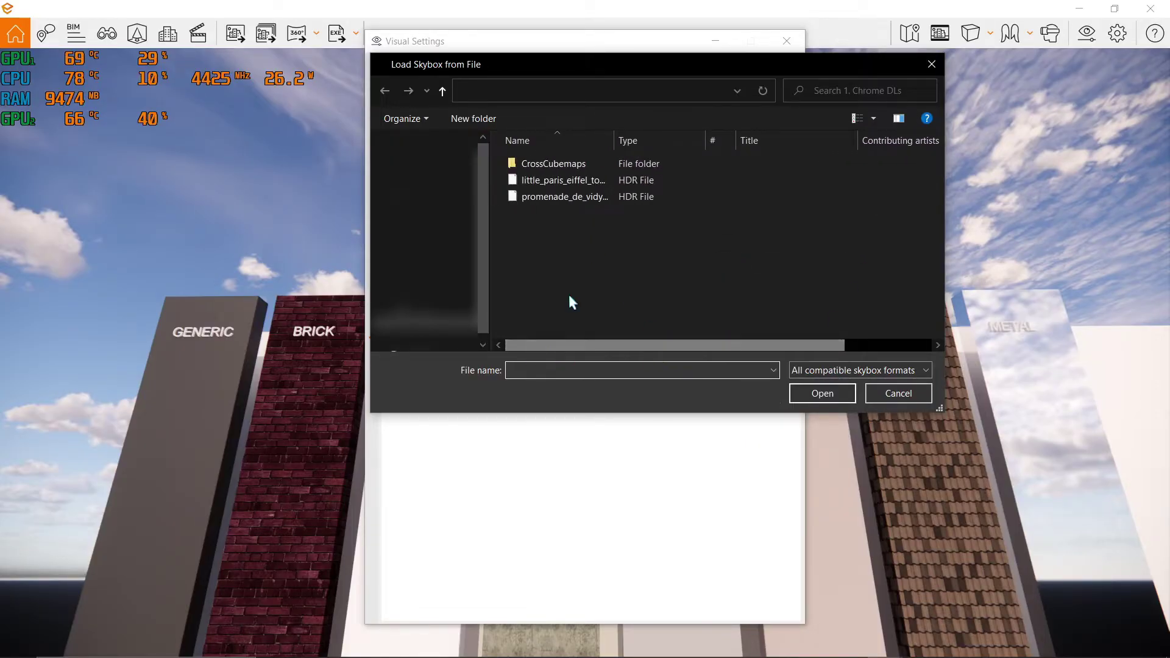
Step: Browse the CrossCubemaps folder, return to its parent folder and load little_paris_eiffel_tower_4k.hdr as the skybox
double_click(657, 165)
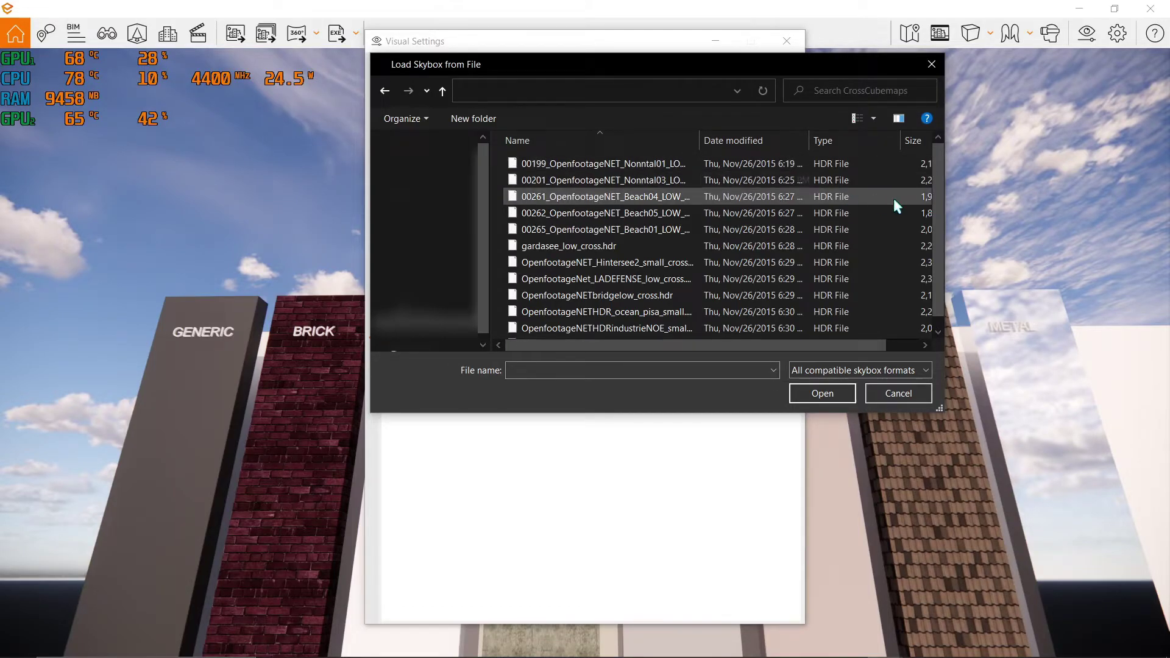
drag(940, 208, 927, 189)
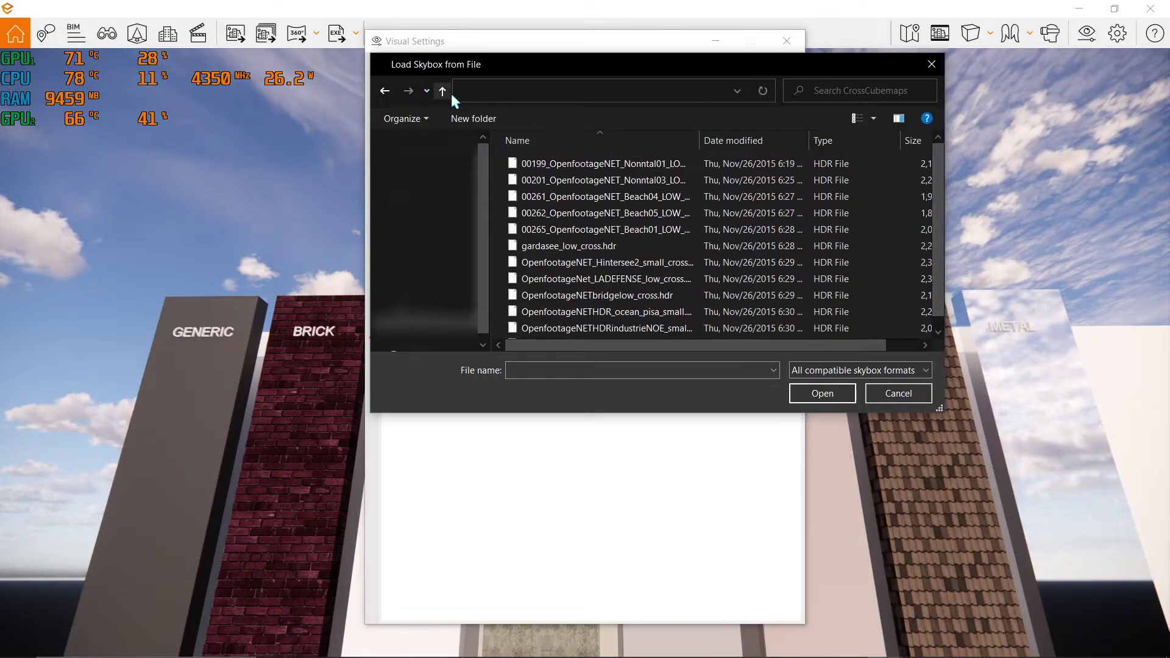
click(450, 93)
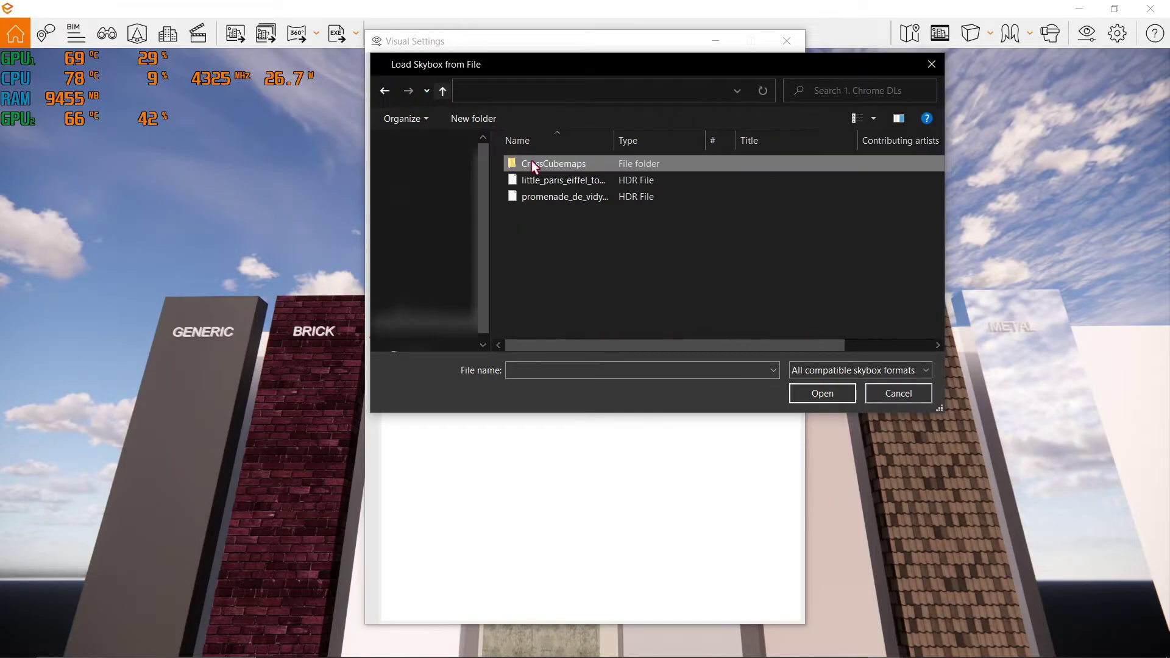
double_click(620, 180)
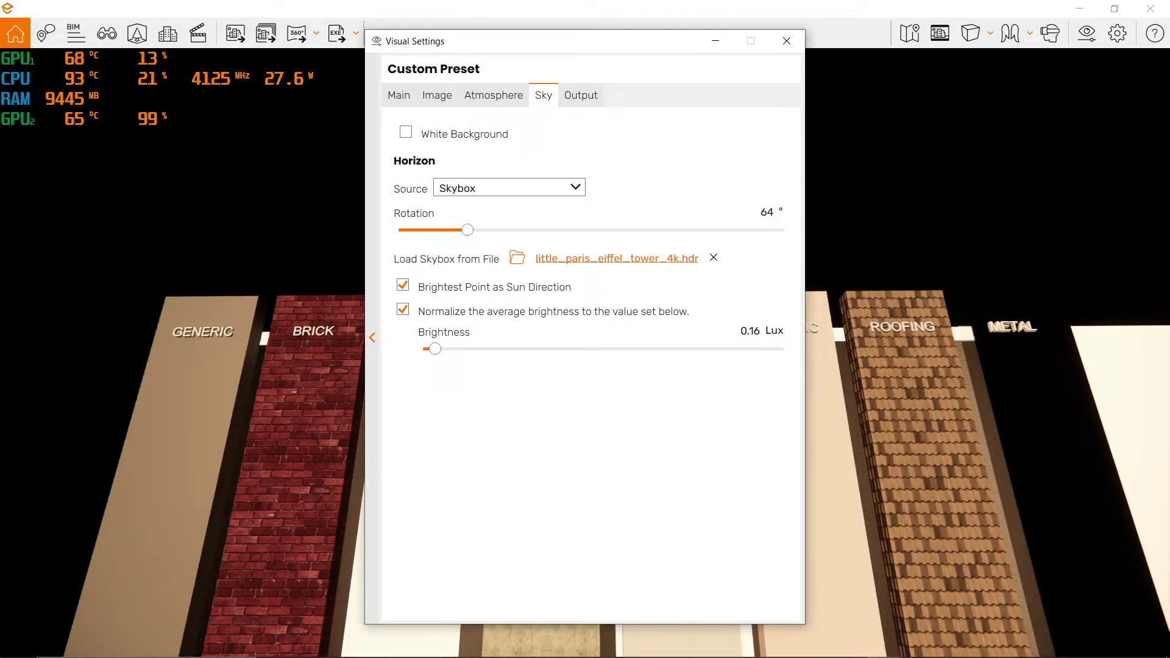
Step: Set the skybox rotation to 89° and close the visual settings
click(833, 148)
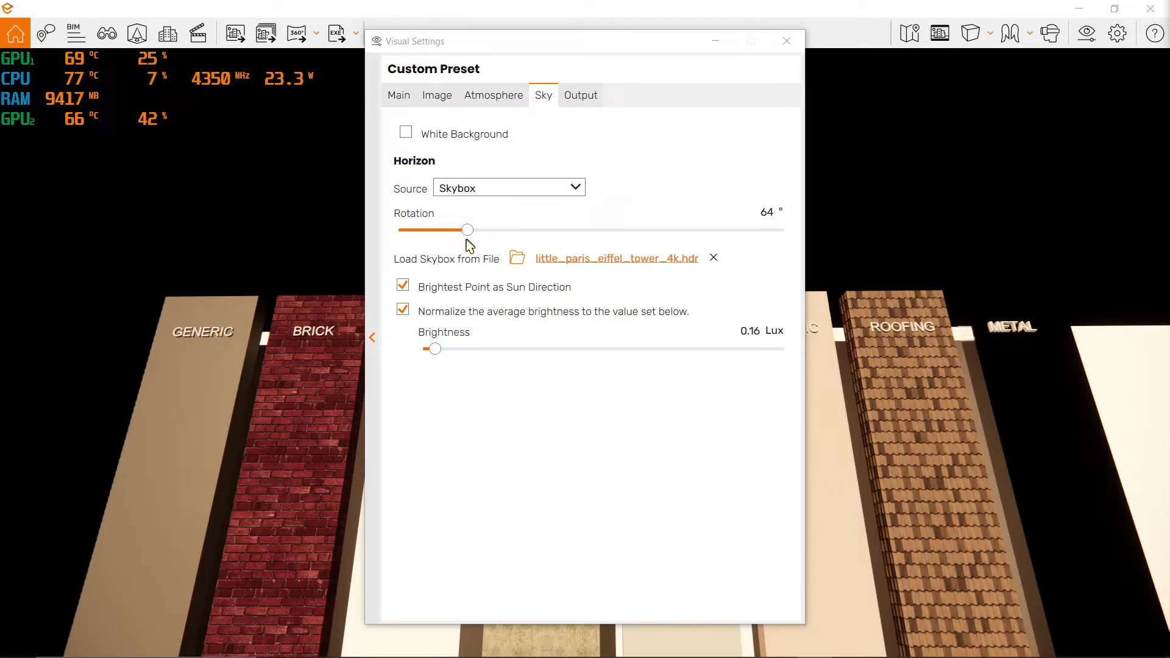
drag(467, 230, 495, 236)
click(787, 43)
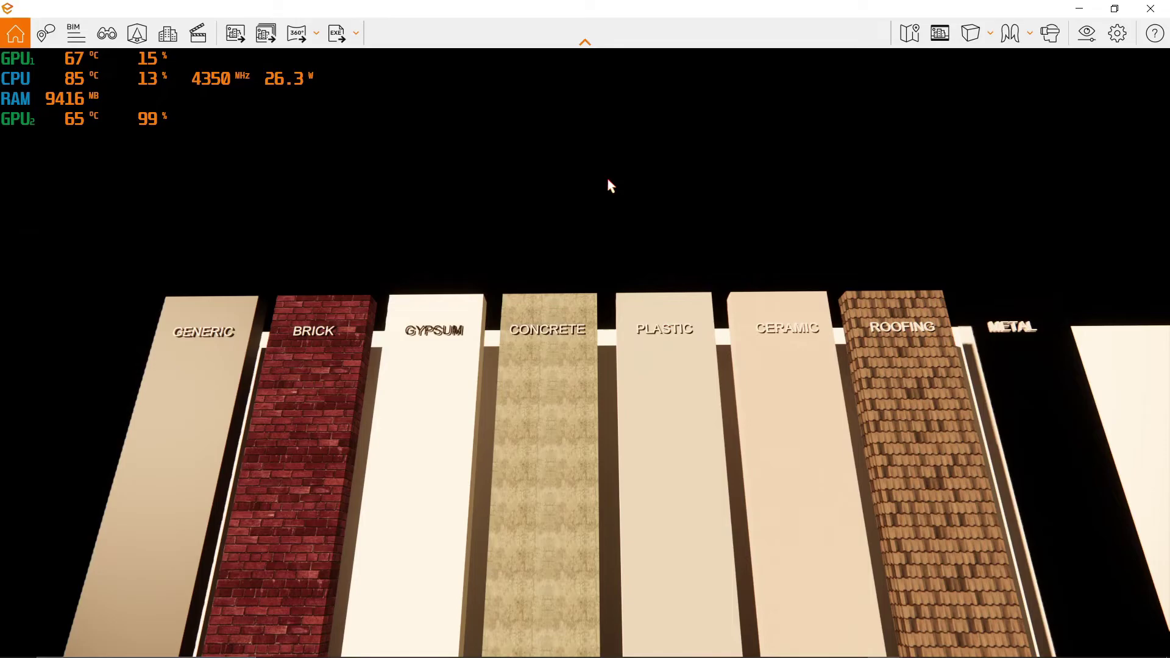
Step: Examine the material panels and the skybox lighting from an oblique viewpoint farther back in the scene
drag(608, 180, 762, 223)
key(a)
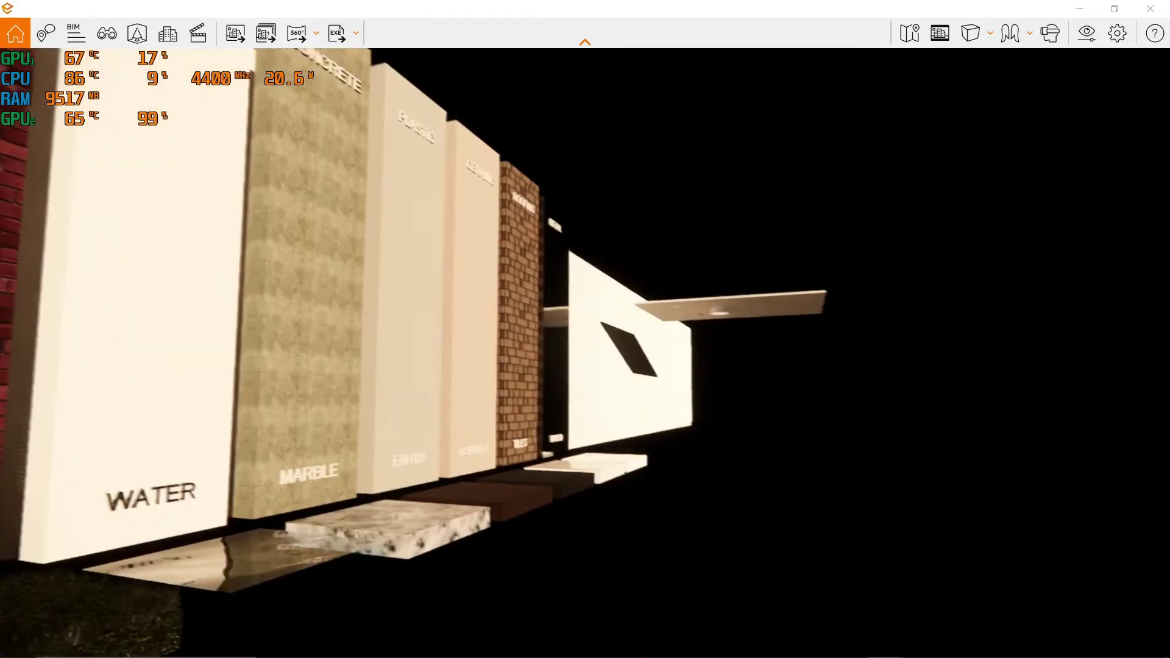
key(s)
key(e)
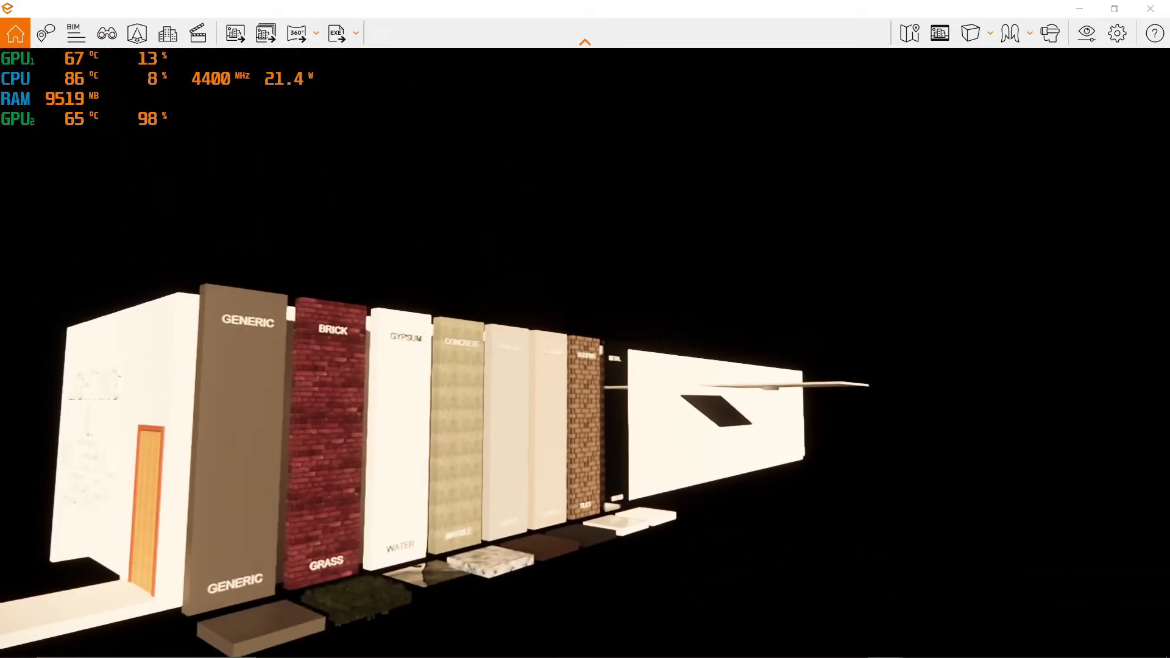
key(w)
key(d)
key(e)
key(a)
key(q)
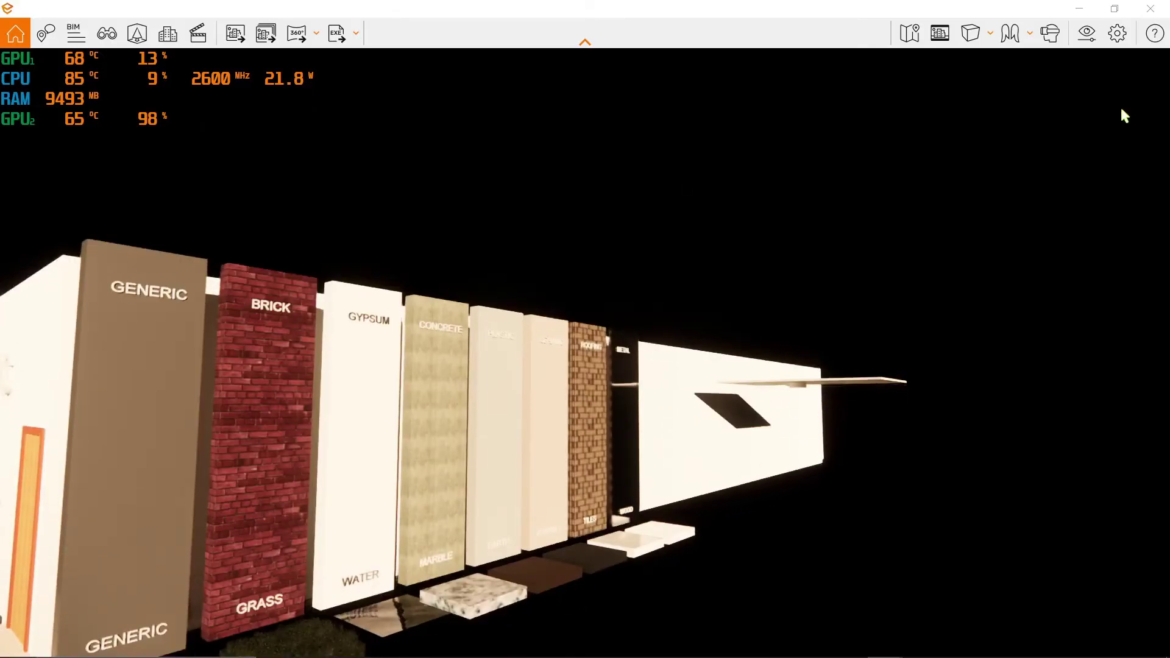
Step: Reopen the sky settings beside the model and set the skybox rotation to 289° and brightness to 272.34 Lux
click(1080, 40)
click(542, 97)
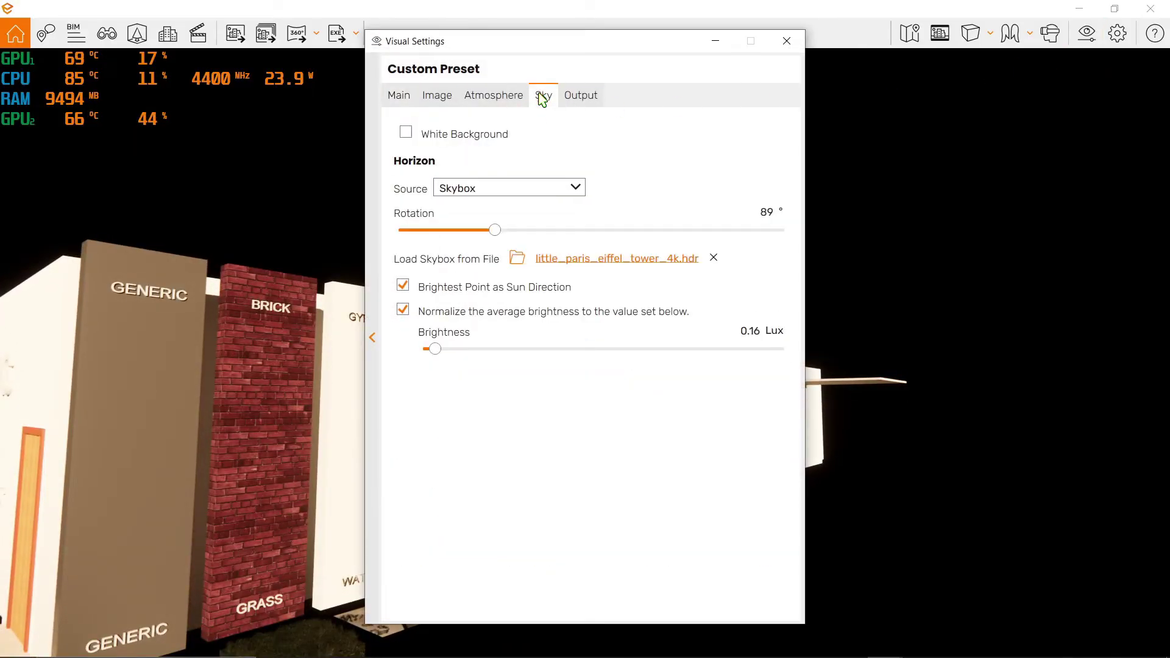
drag(583, 46, 226, 72)
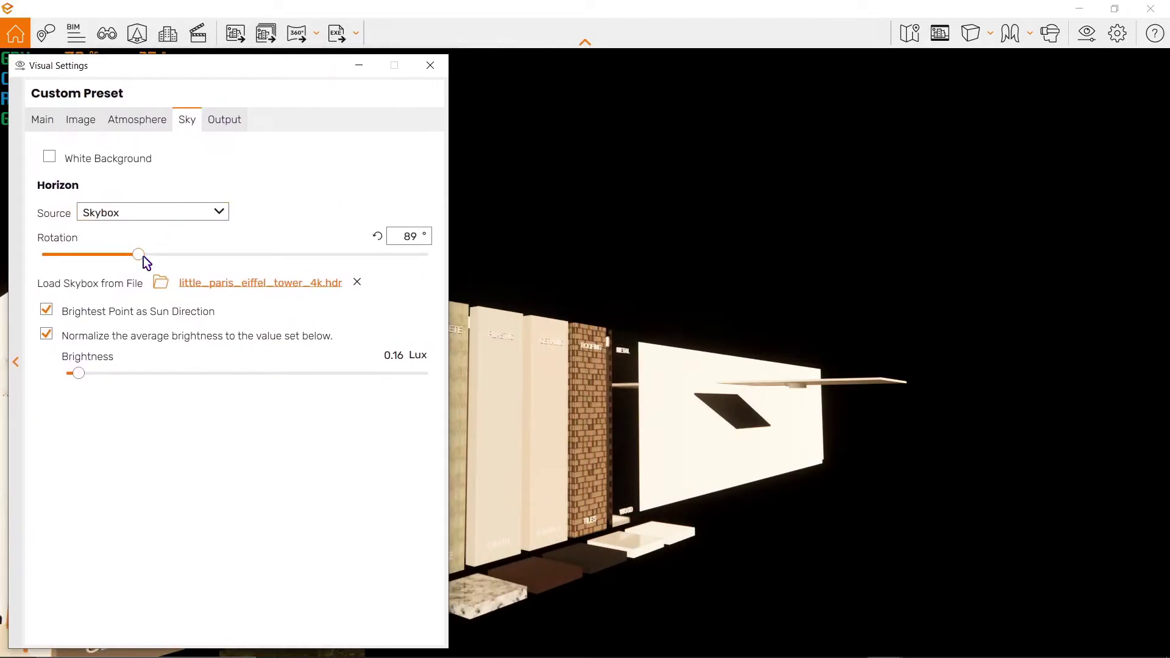
drag(144, 256, 353, 259)
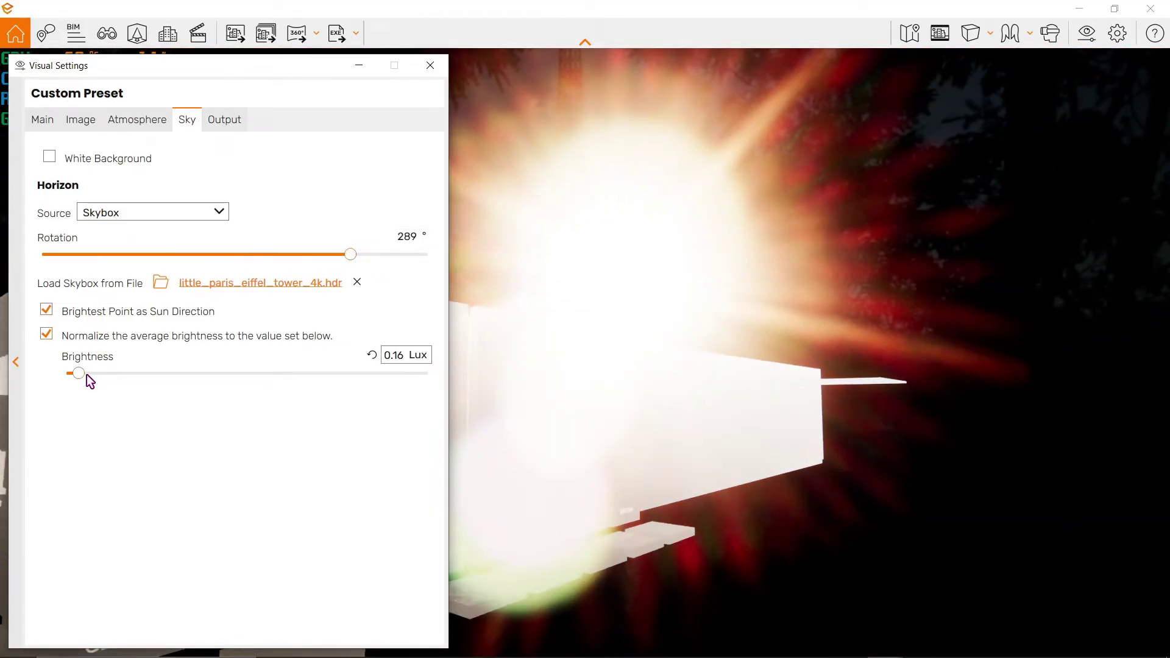
drag(85, 373, 260, 373)
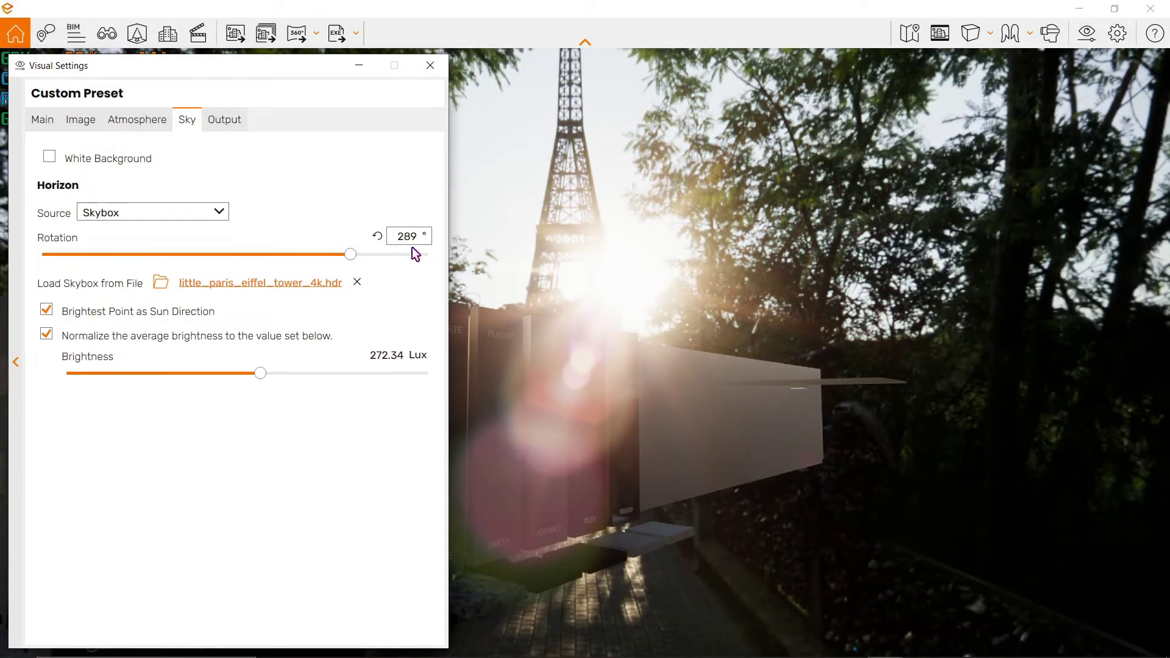
Step: Rotate the skybox to 275°, turn off average brightness normalization and set the rotation to 303°
mouse_move(352, 256)
mouse_down()
mouse_move(260, 256)
mouse_move(337, 255)
mouse_up()
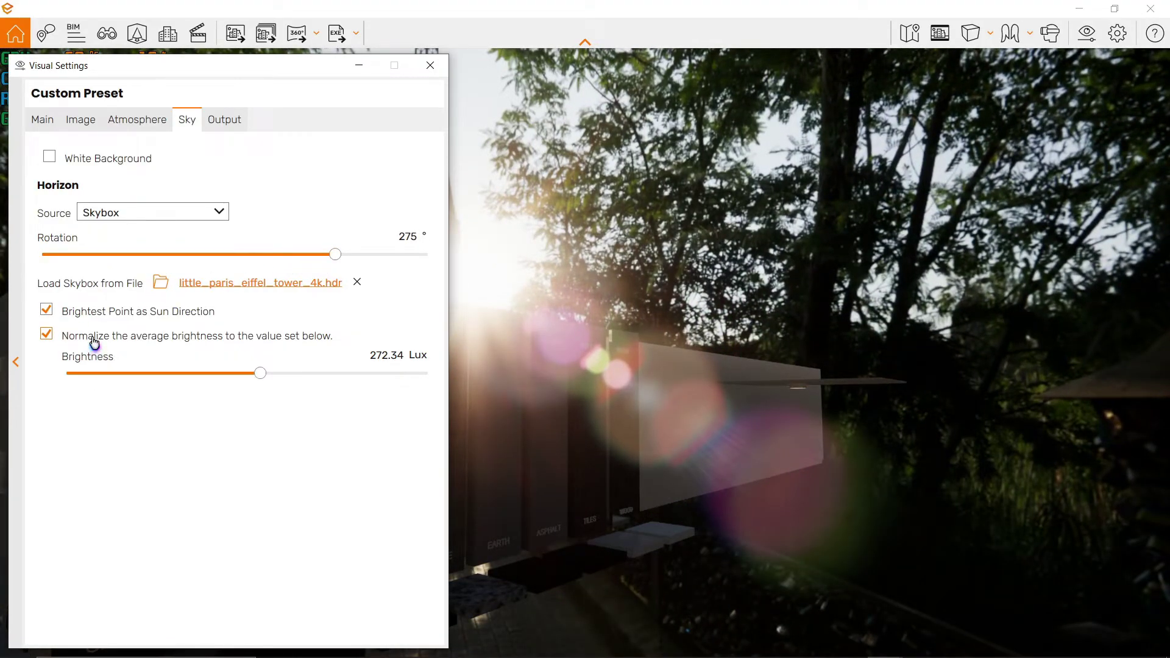
click(94, 341)
drag(334, 262, 365, 256)
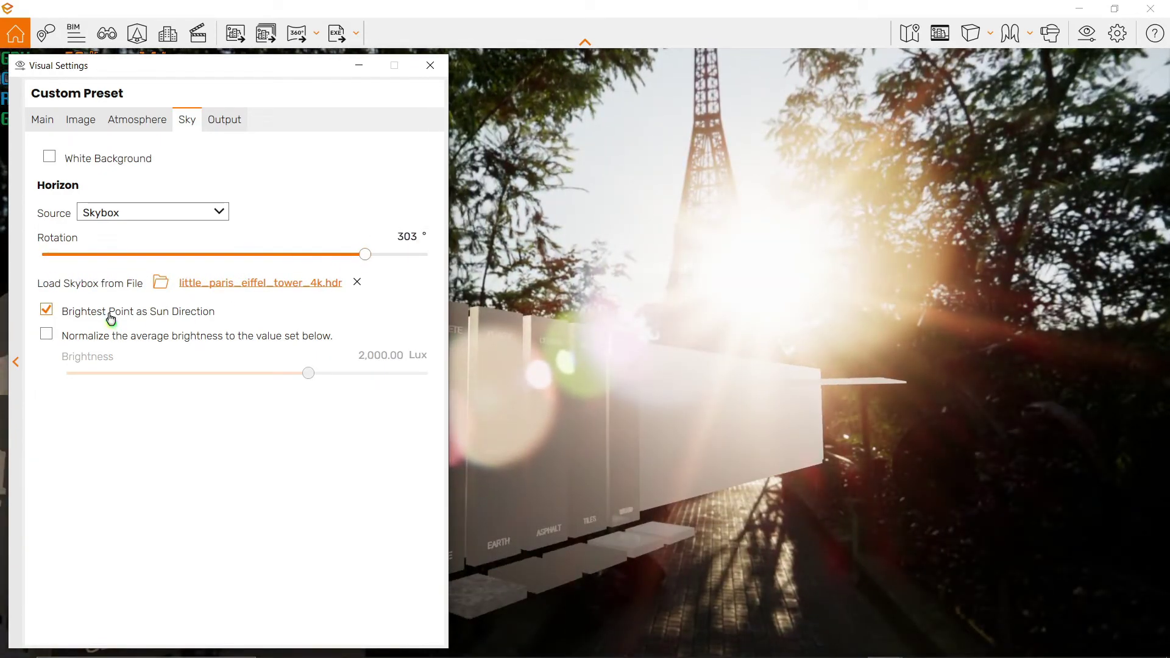
Step: Toggle the brightest point as sun direction off and back on, and normalize the average skybox brightness to 3,975.27 Lux
click(109, 315)
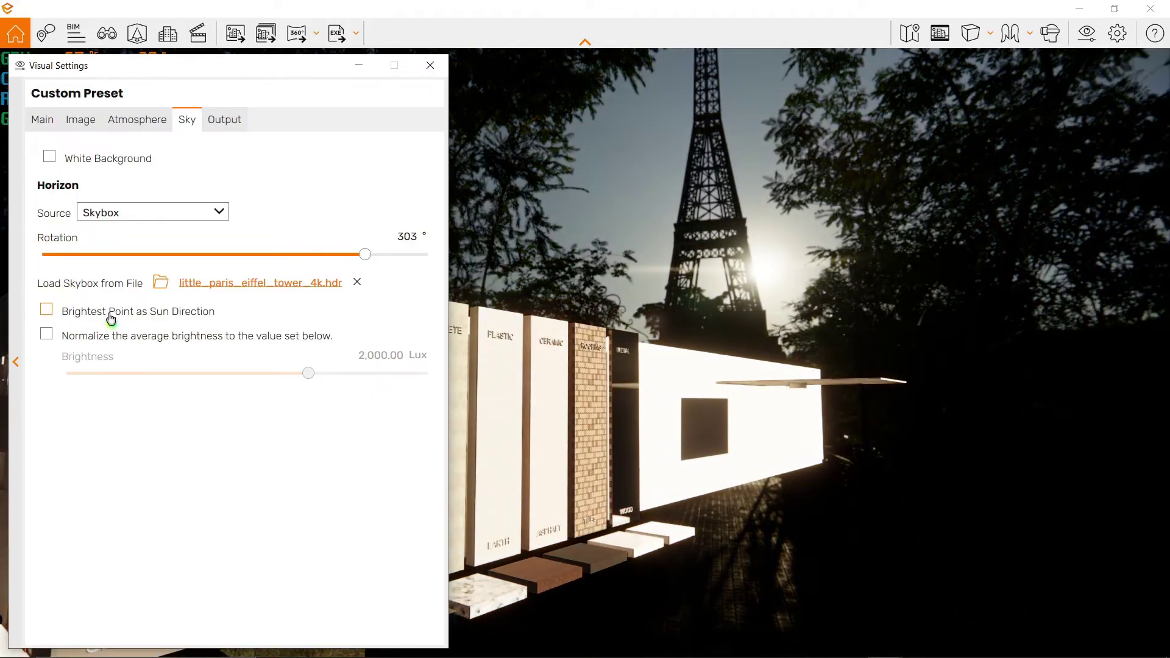
click(109, 313)
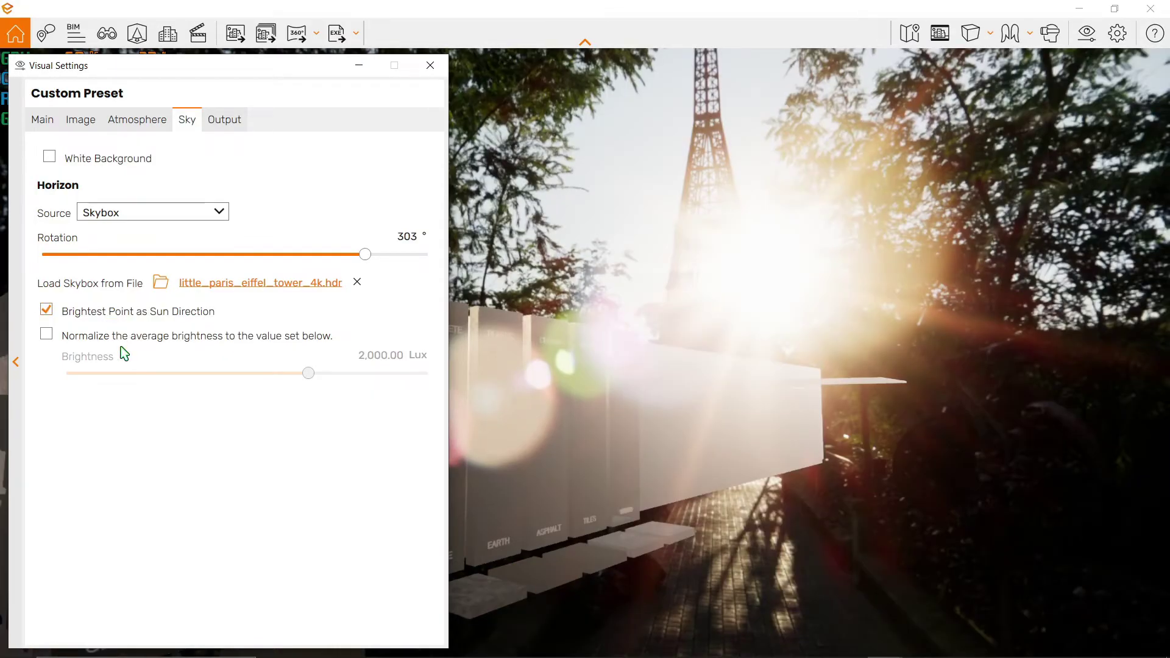
click(126, 340)
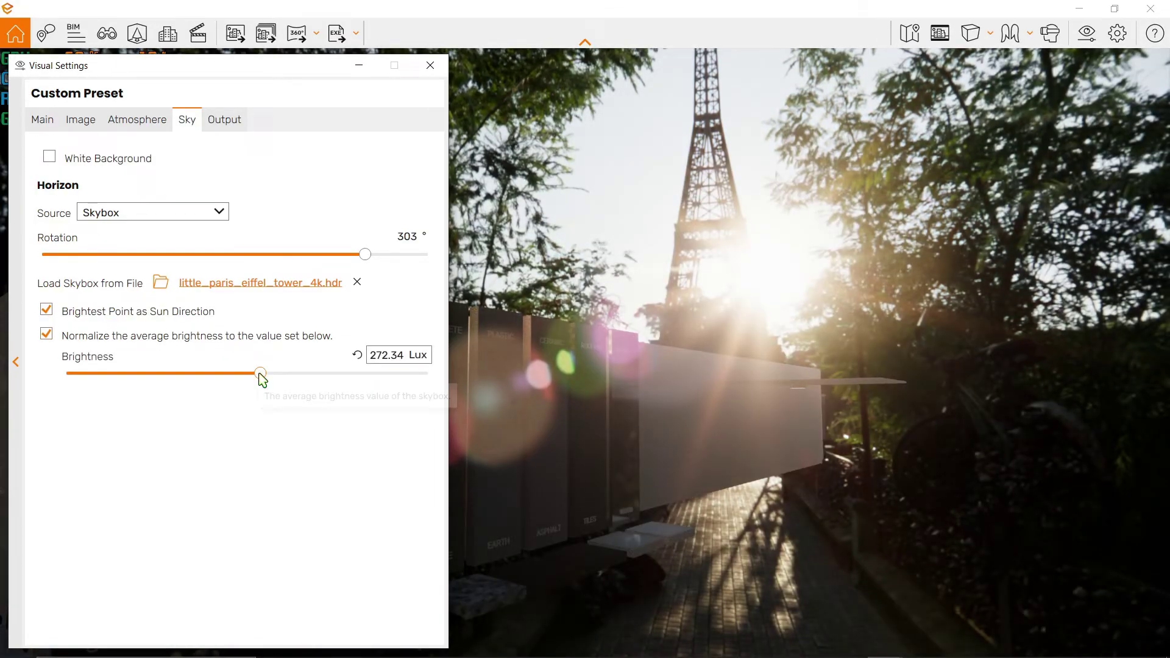
drag(260, 374, 325, 375)
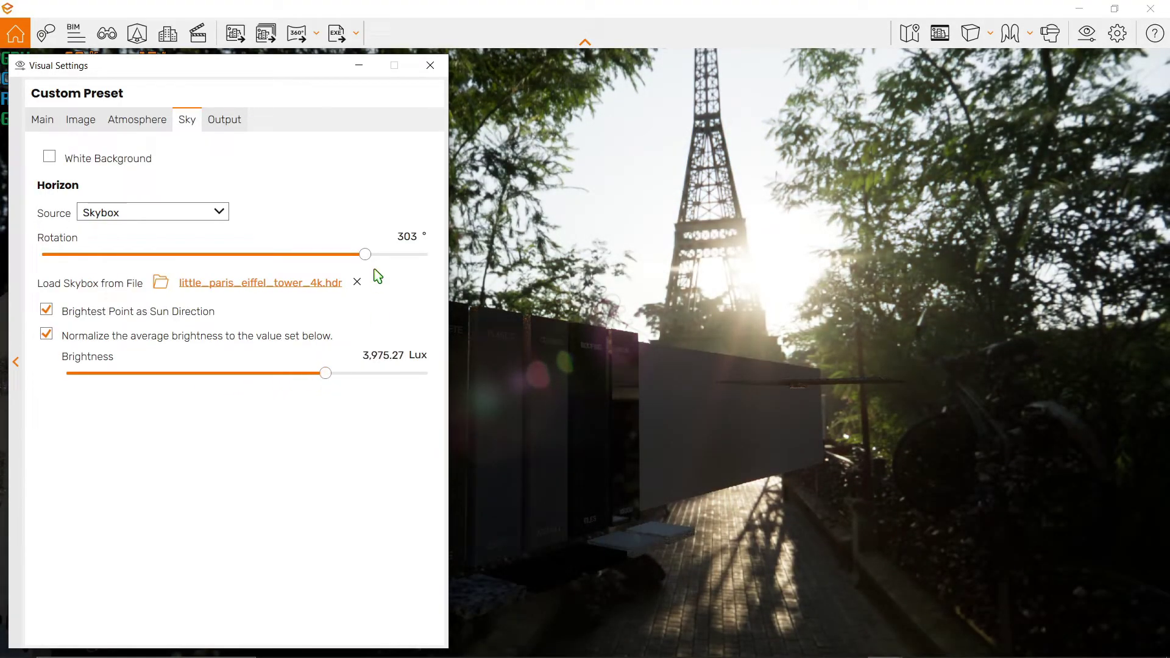
Step: Rotate the Eiffel Tower skybox to 87° and back to a higher angle, and reduce its average brightness
drag(365, 255, 174, 259)
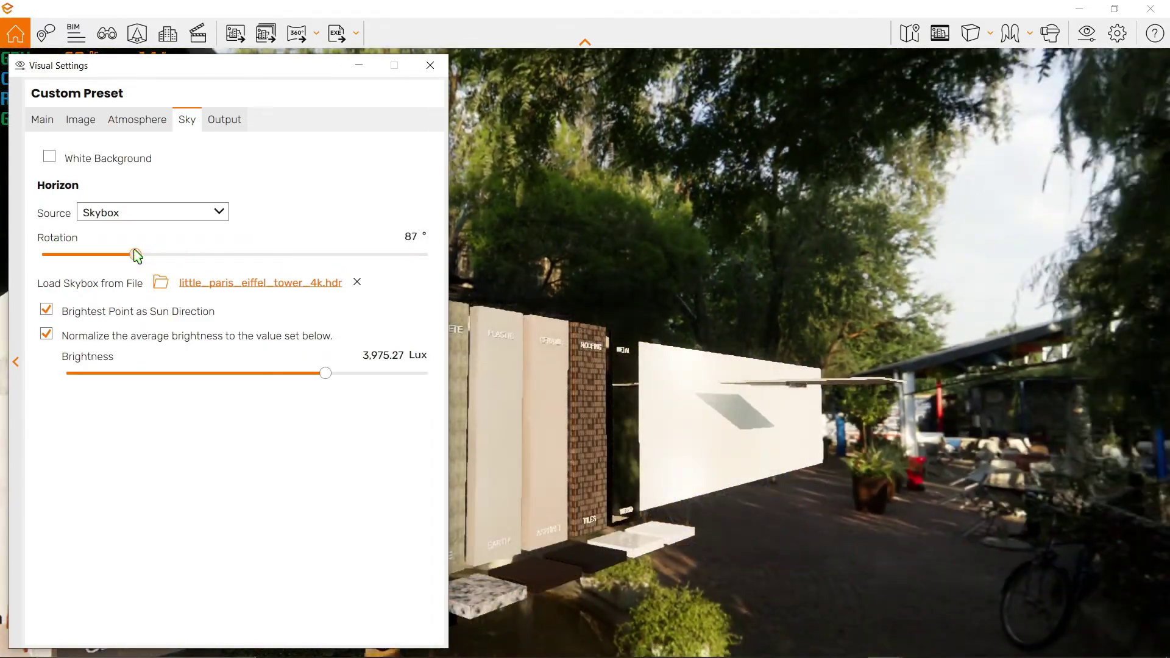
drag(137, 254, 341, 264)
drag(326, 376, 295, 378)
mouse_move(263, 77)
mouse_down()
mouse_move(294, 96)
mouse_move(692, 570)
mouse_move(601, 410)
mouse_move(262, 81)
mouse_up()
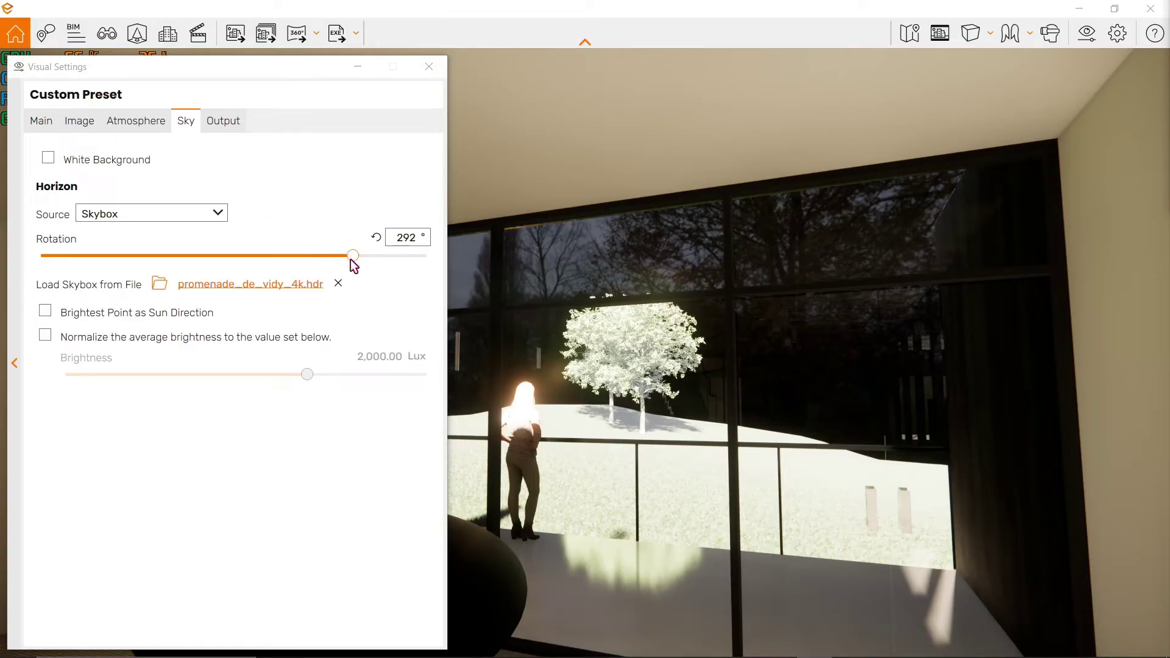
Step: Enable brightest point as sun direction and brightness normalization for the promenade skybox, with rotation 0° and brightness 2,250.82 Lux, and close the settings
click(97, 323)
click(100, 339)
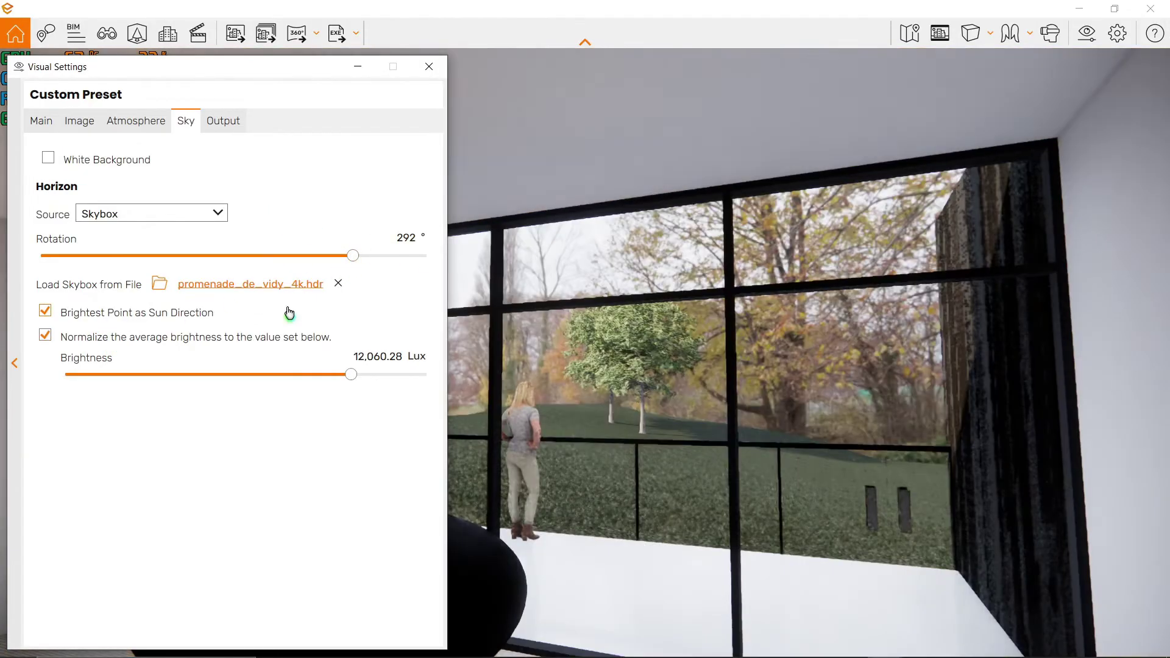
drag(353, 257, 32, 276)
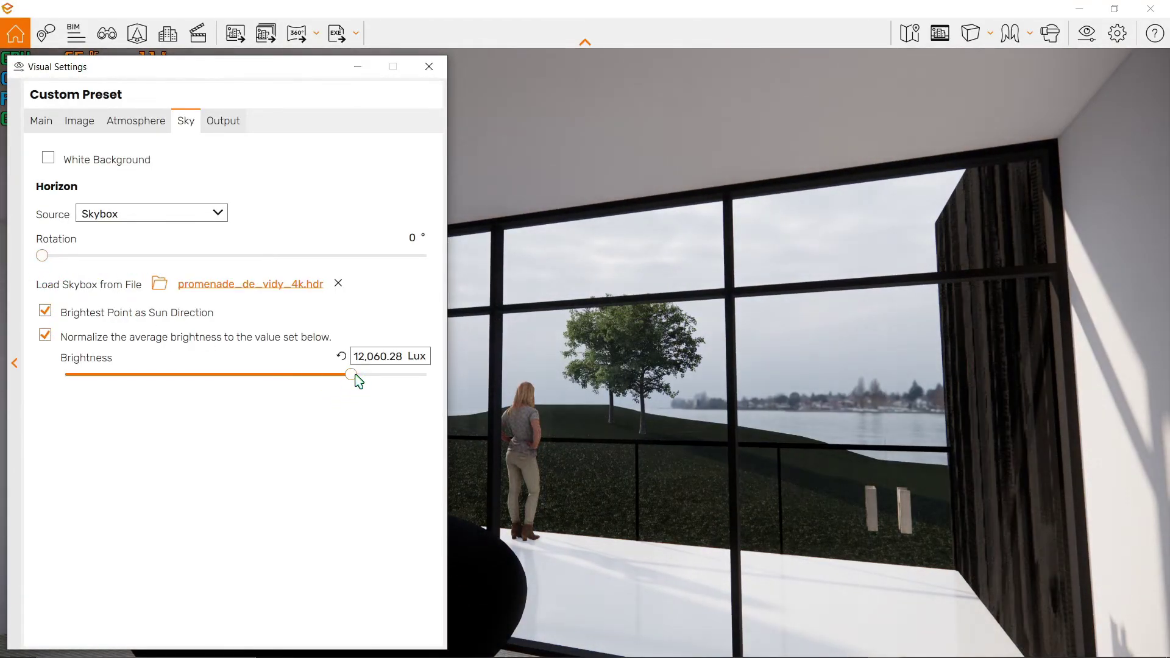
drag(353, 375, 313, 379)
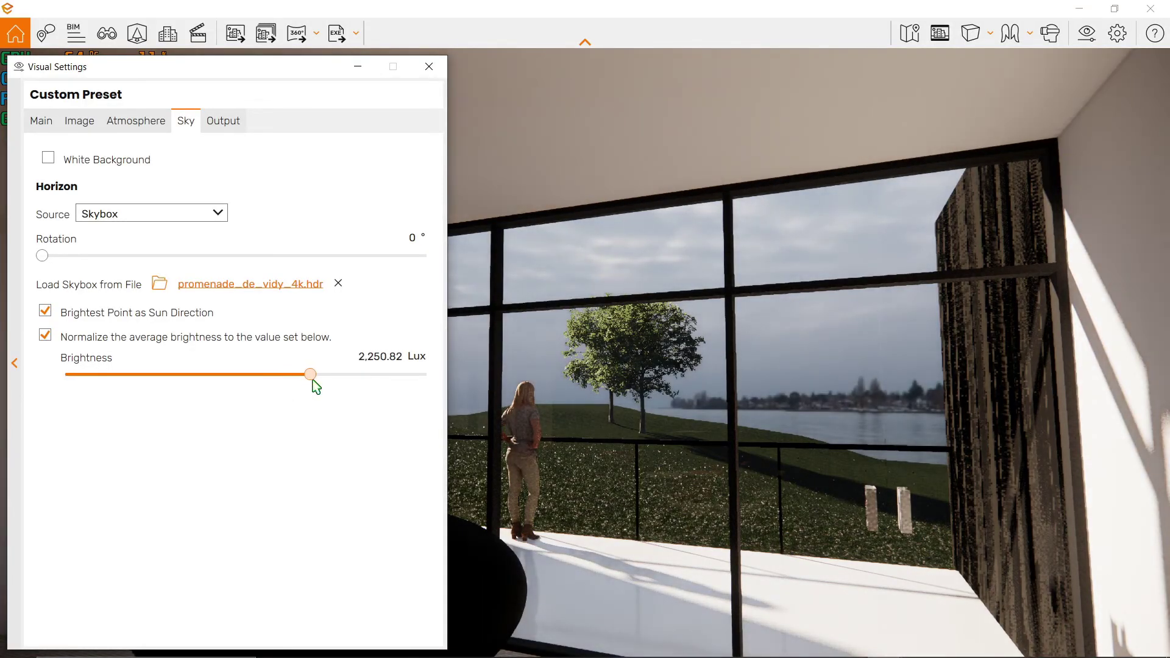
click(429, 67)
Step: Examine the skybox backdrop and the sunlight and shadows in the living room from several viewpoints facing the terrace windows
double_click(560, 221)
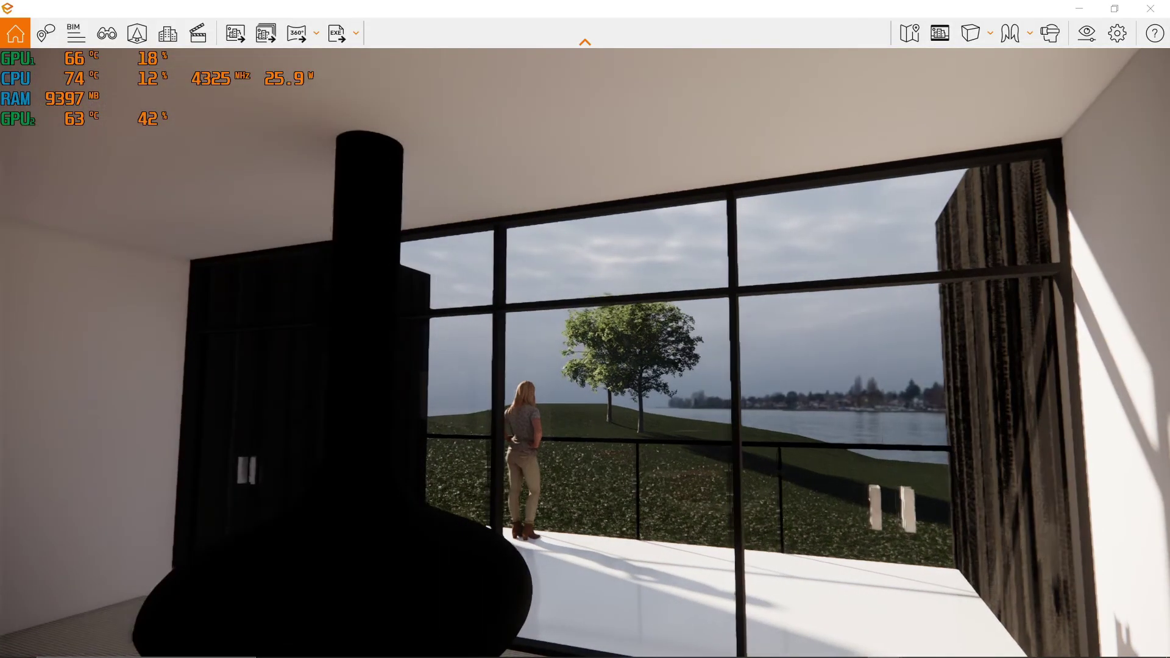
key(a)
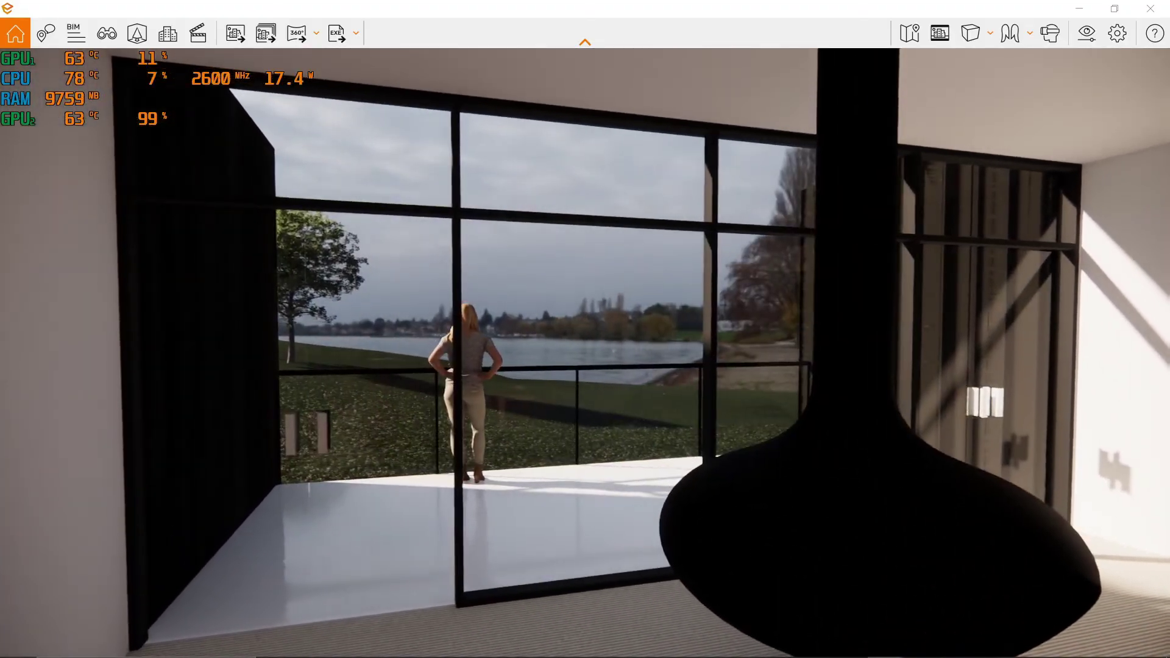
key(d)
right_drag(585, 305, 329, 289)
key(s)
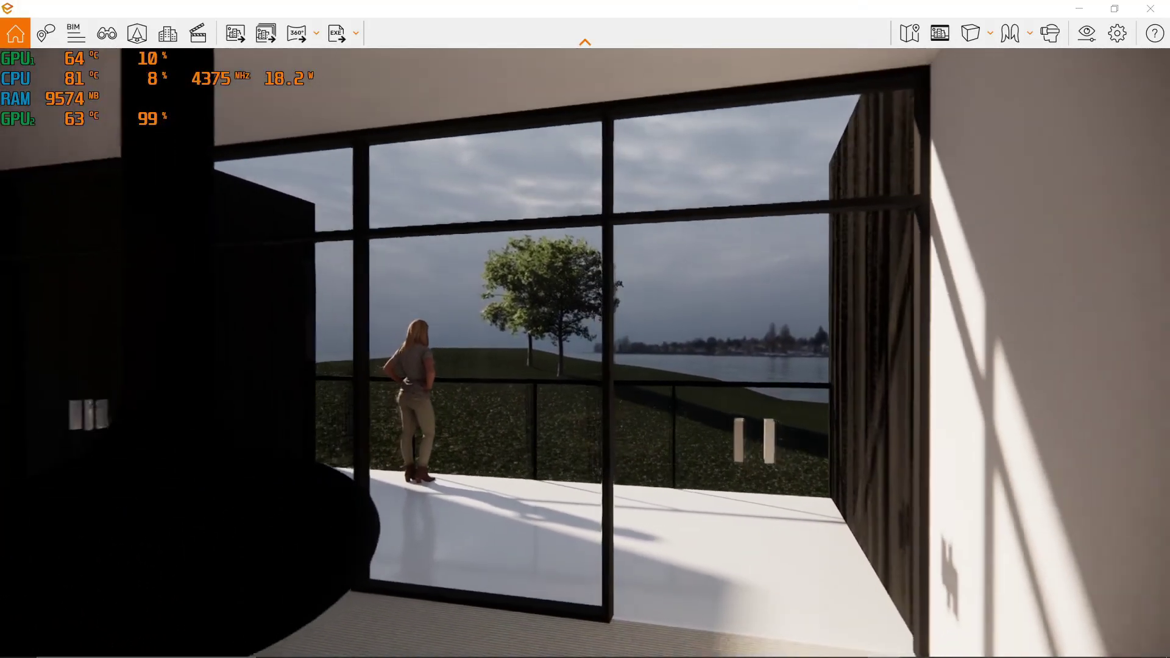
right_drag(585, 329, 527, 324)
drag(574, 248, 638, 313)
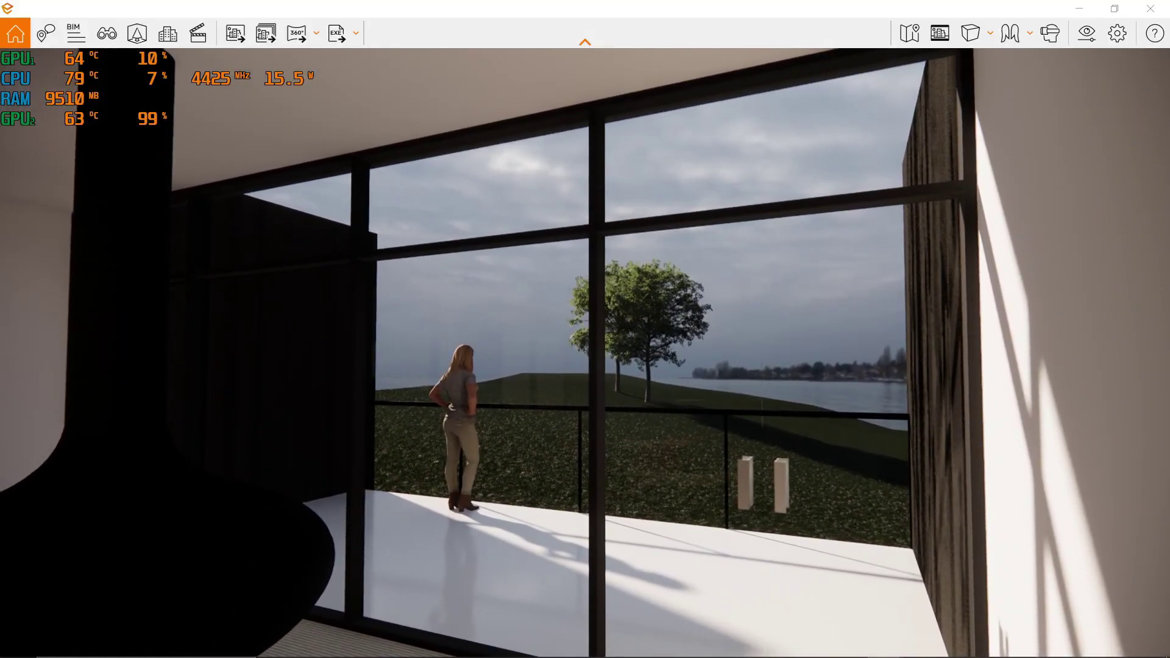